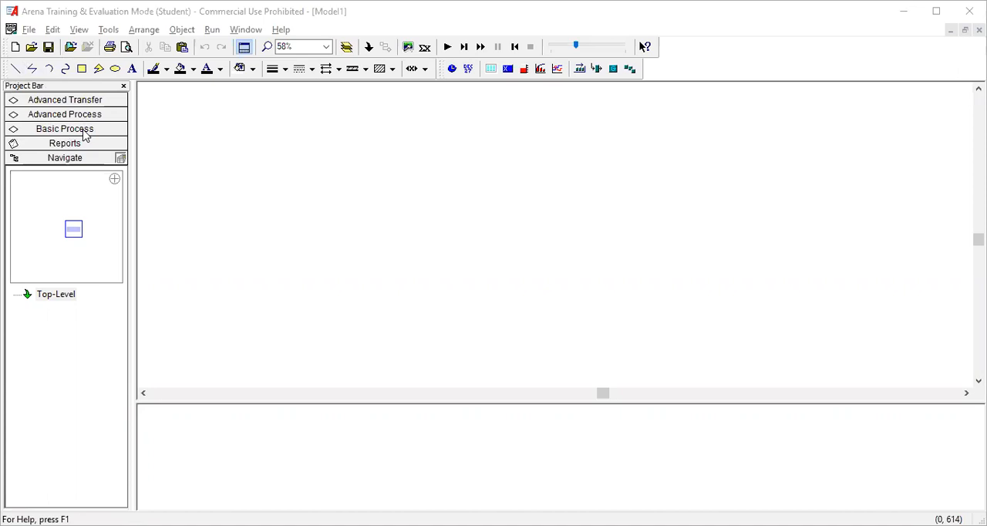
Step: Place a Create module from the Basic Process template in the upper-left area of the empty model canvas
left_click(85, 133)
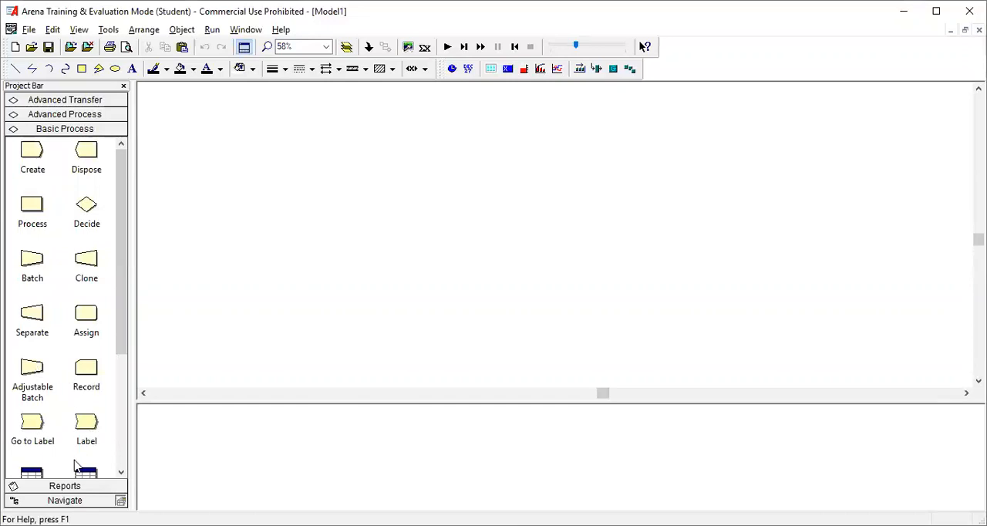
scroll(77, 465, "down", 3)
scroll(77, 465, "down", 2)
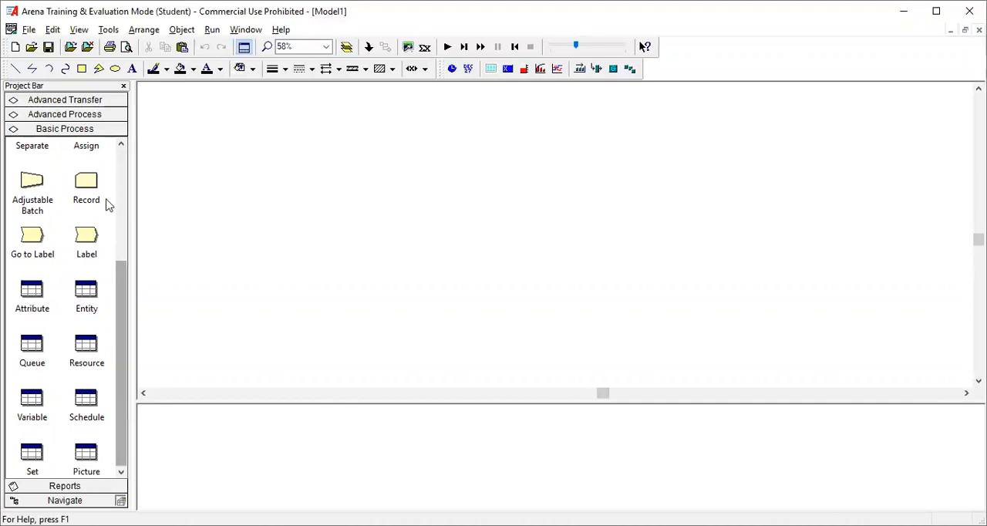
left_click(118, 165)
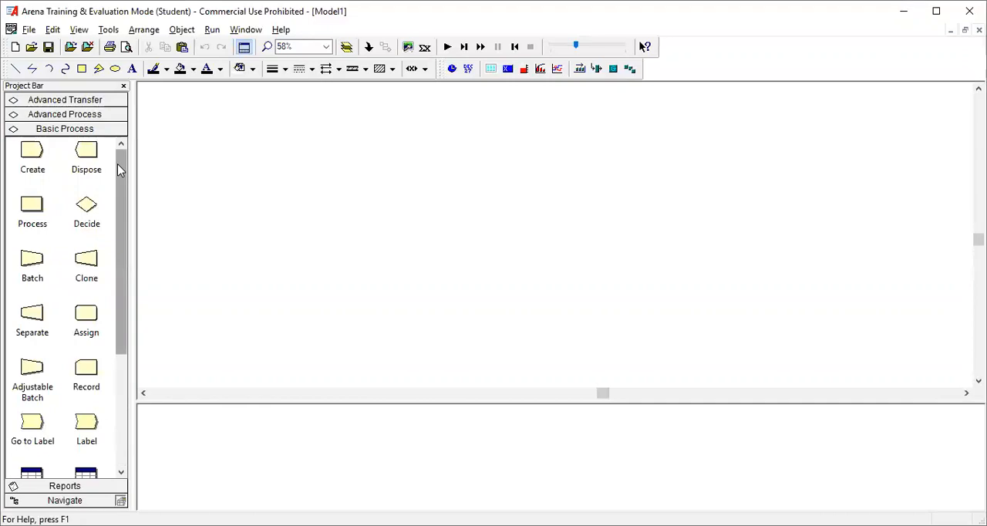
left_click(33, 155)
left_click_drag(33, 158, 272, 181)
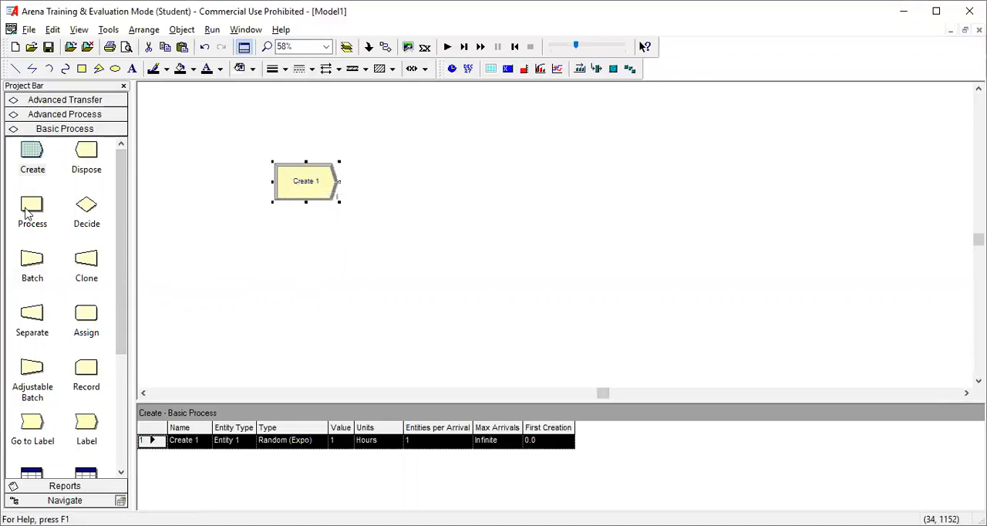
left_click_drag(27, 213, 456, 180)
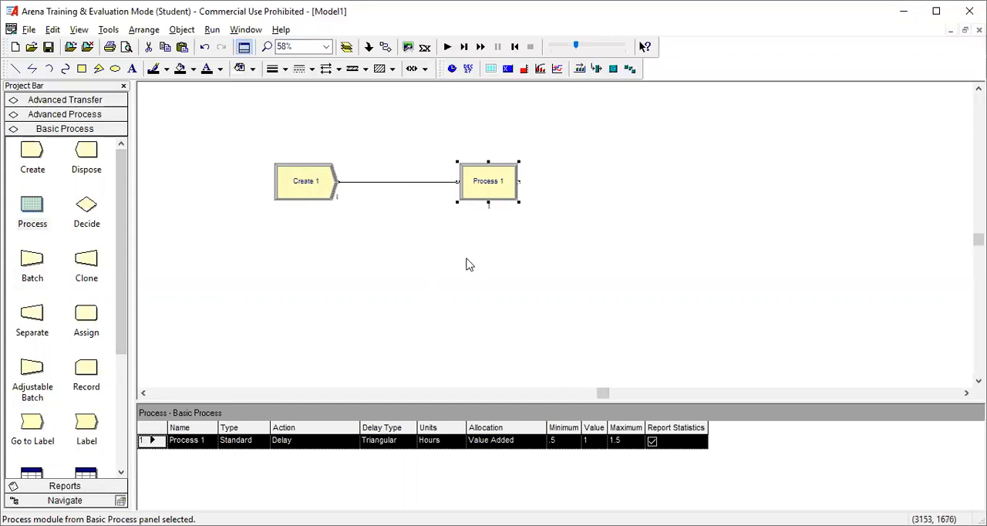
left_click(393, 185)
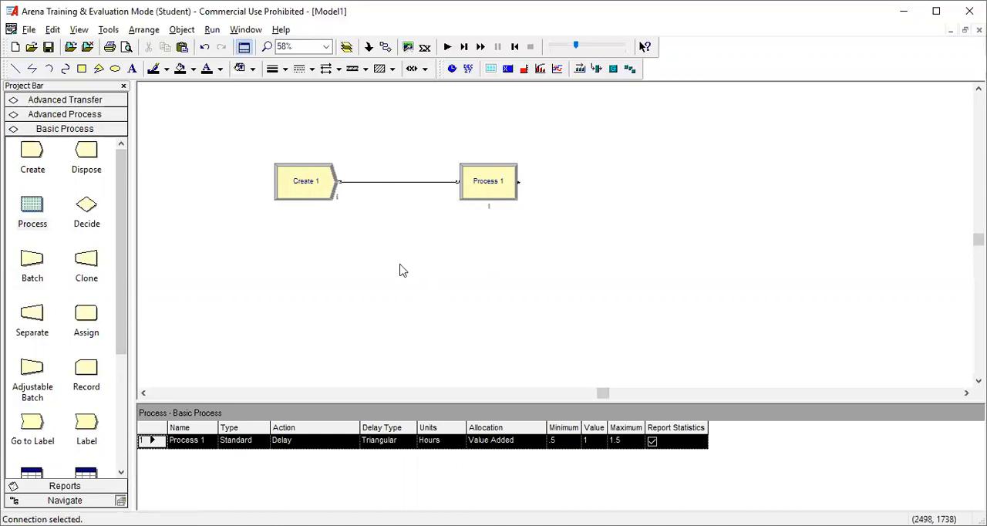
key("Delete")
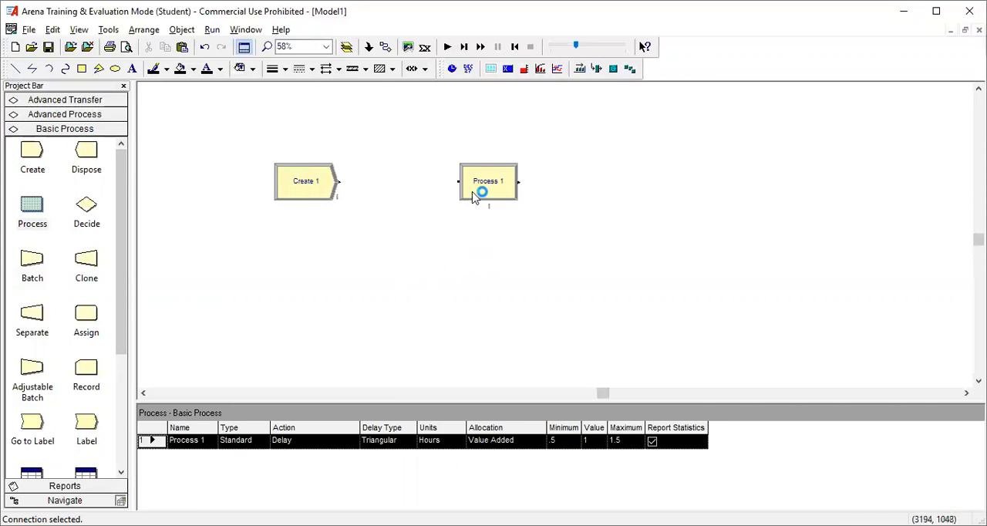
left_click(498, 188)
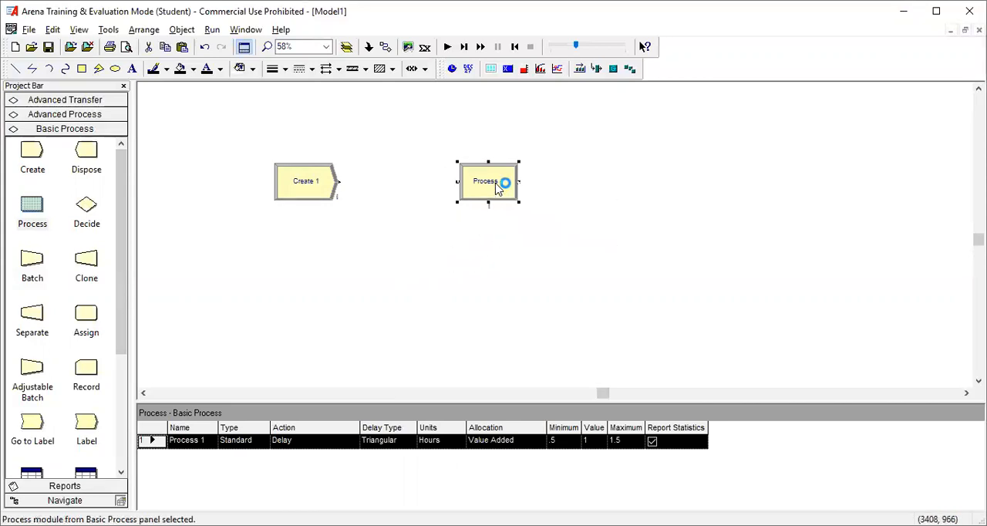
key("Delete")
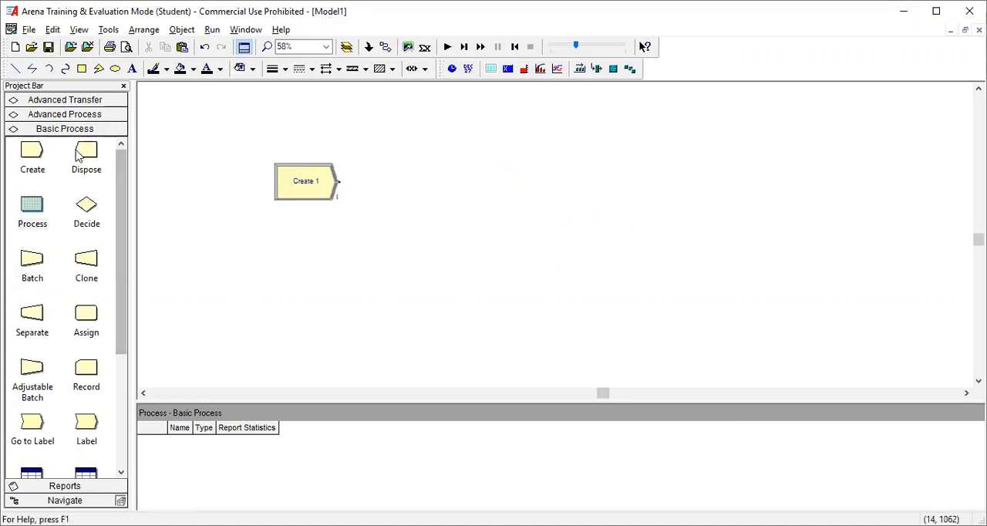
Step: Place a Dispose module level with the Create module, well to its right, and connect the Create output to the Dispose input
left_click_drag(86, 155, 601, 182)
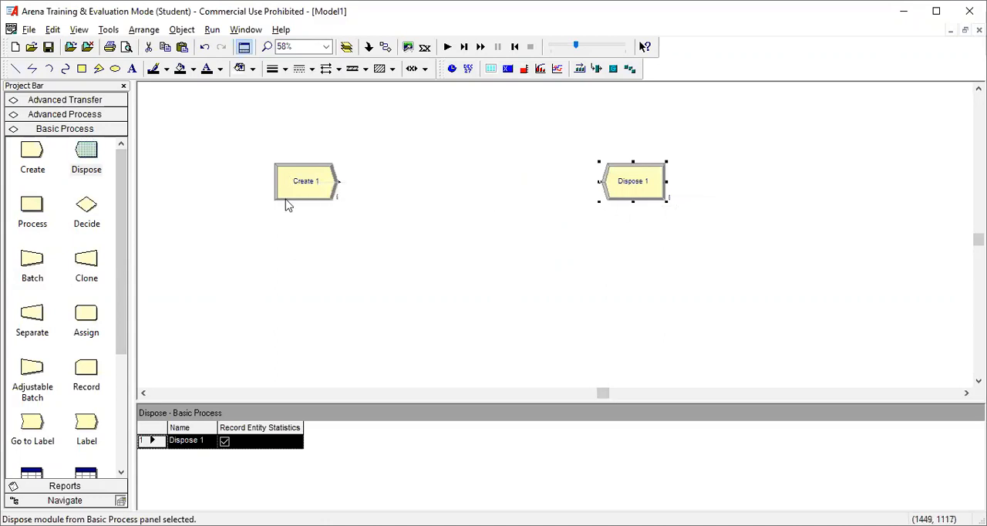
left_click(386, 48)
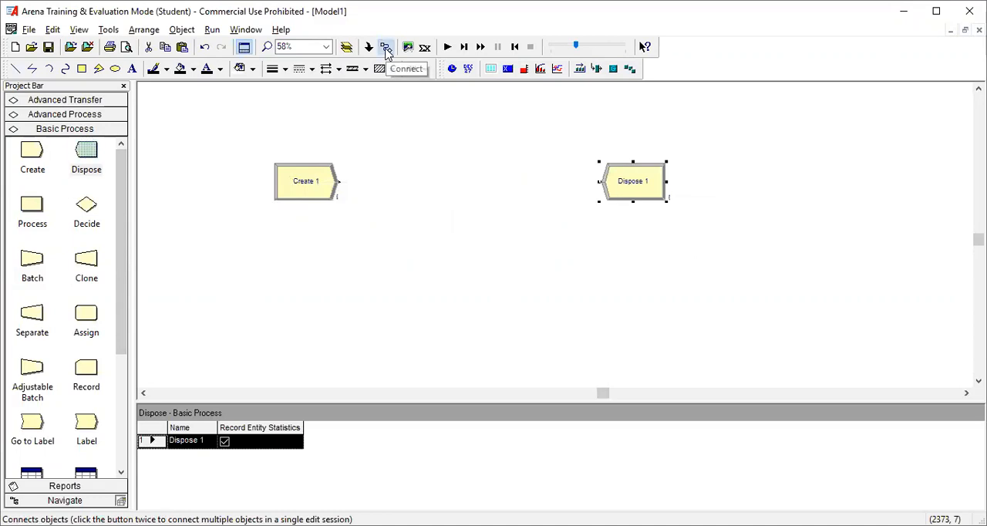
left_click(340, 181)
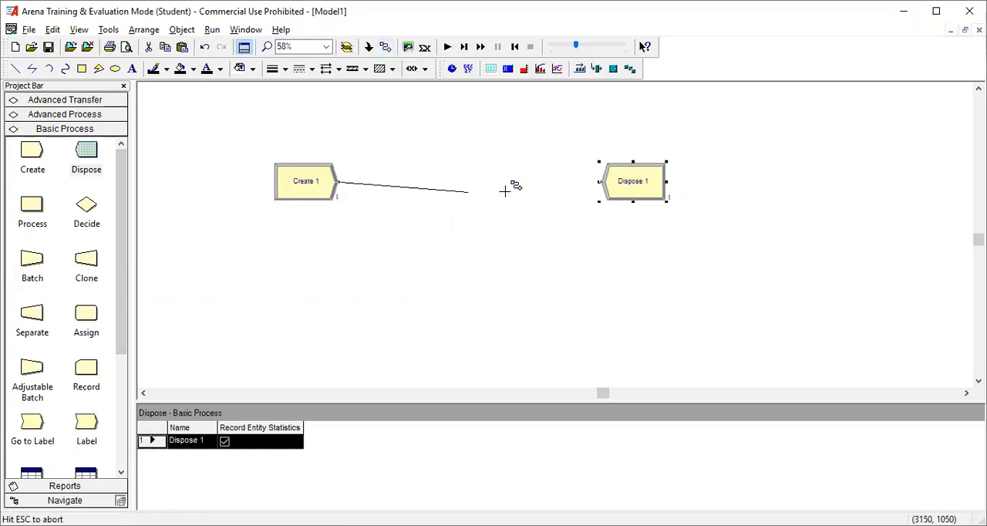
left_click(599, 181)
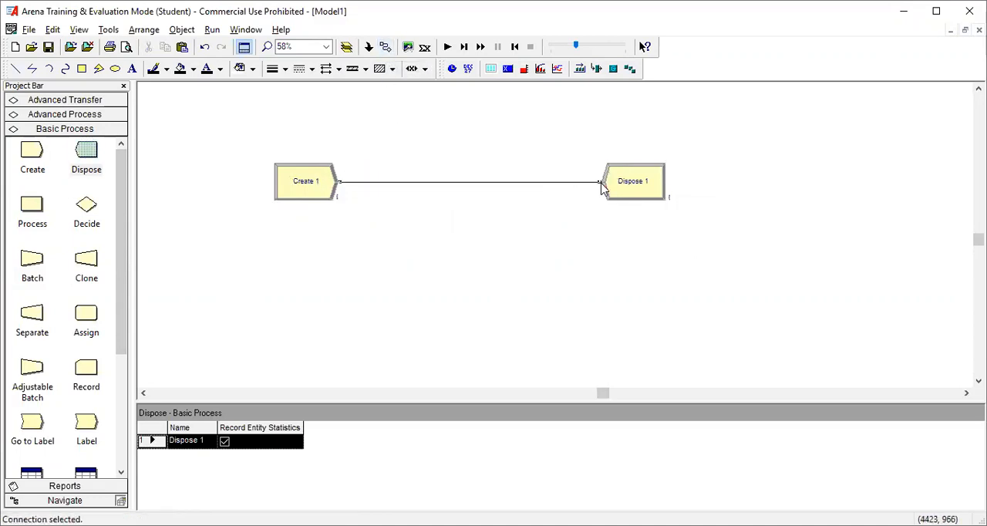
left_click(608, 260)
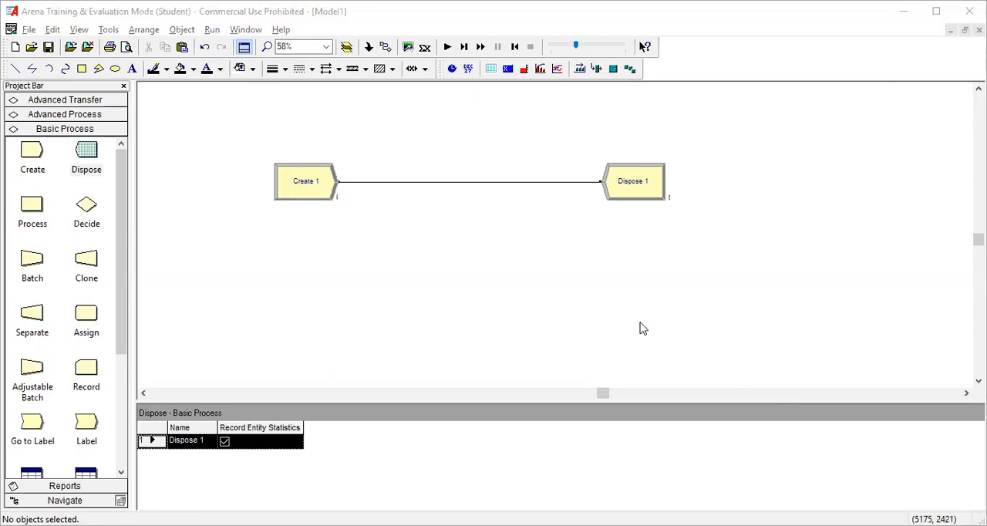
Step: Open the Create module's settings and name the module "Llegada de clientes"
left_click(321, 193)
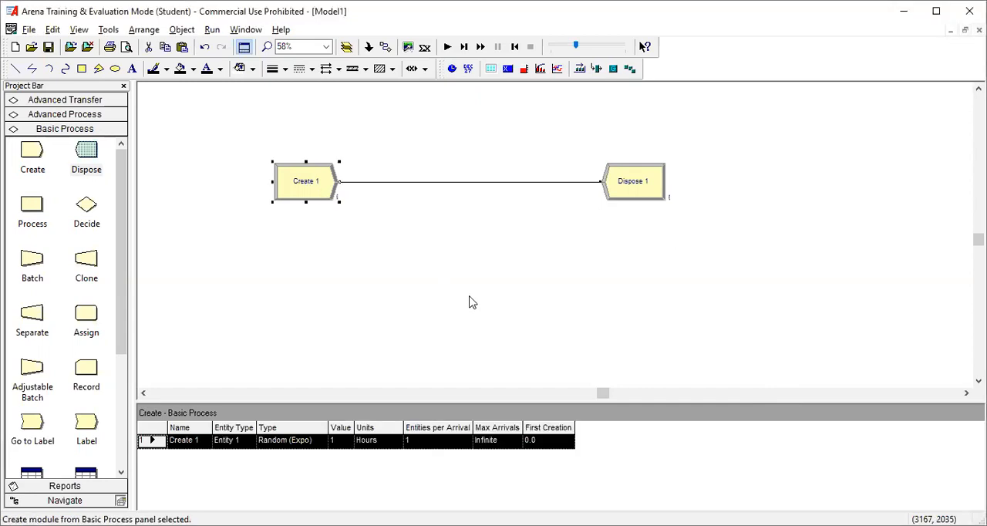
left_click(297, 190)
double_click(296, 190)
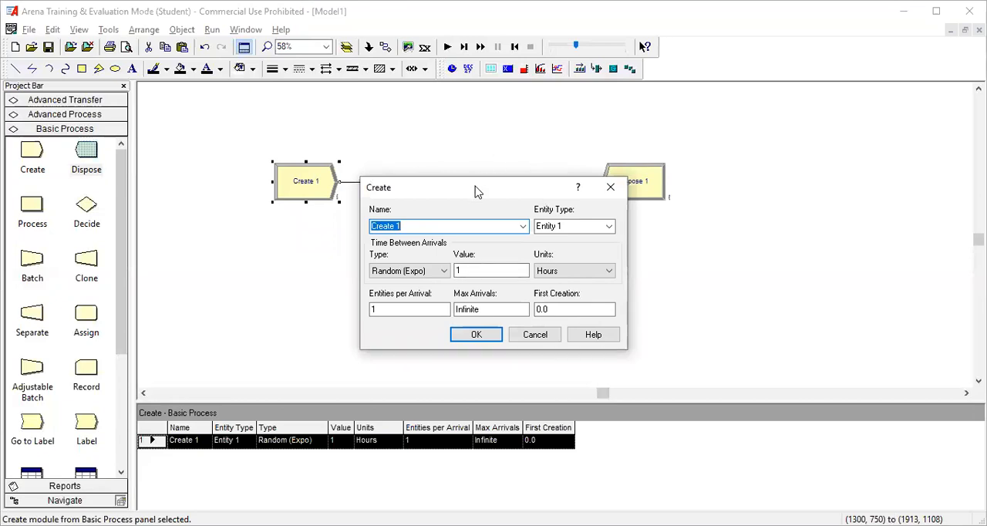
left_click_drag(476, 191, 530, 216)
left_click(485, 252)
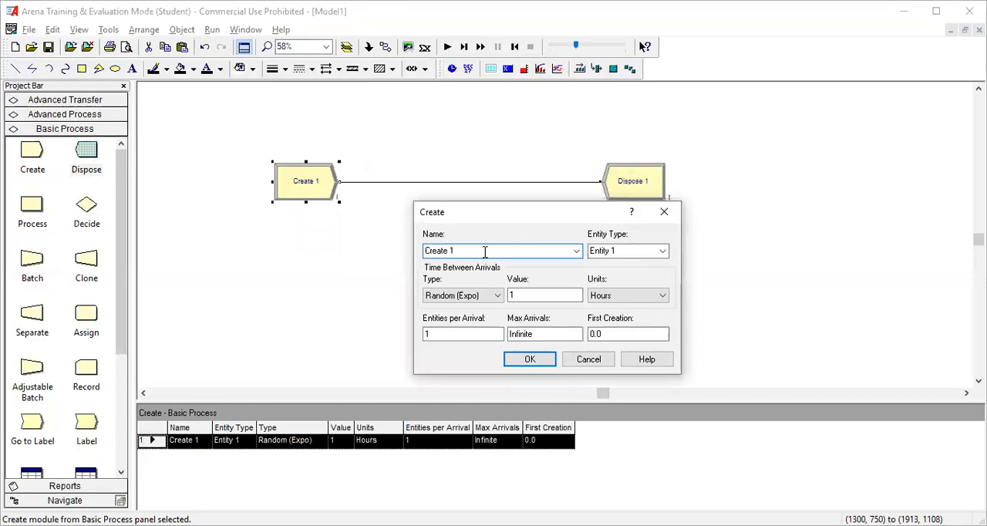
key("BackSpace")
key("BackSpace")
key("BackSpace")
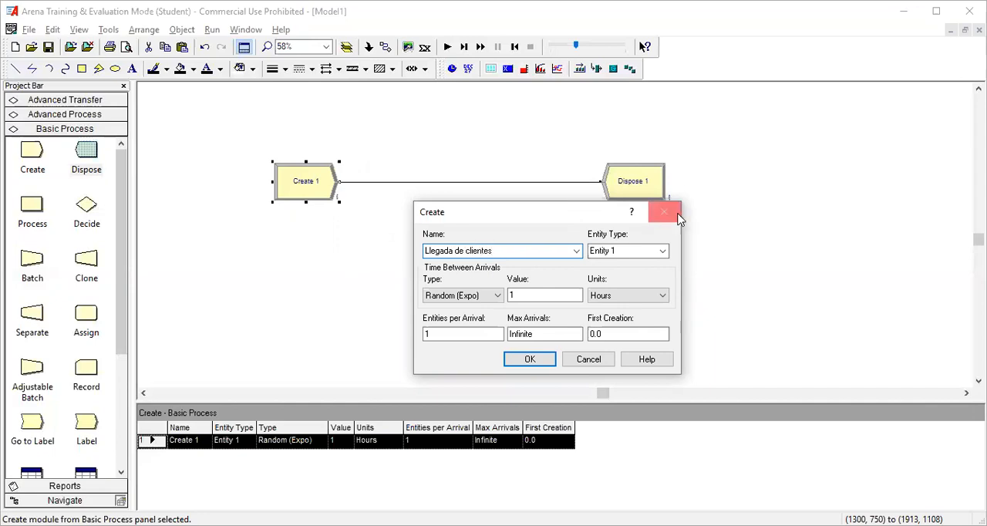
Step: Set the Create module's entity type to "Clientes"
left_click(641, 250)
type("C")
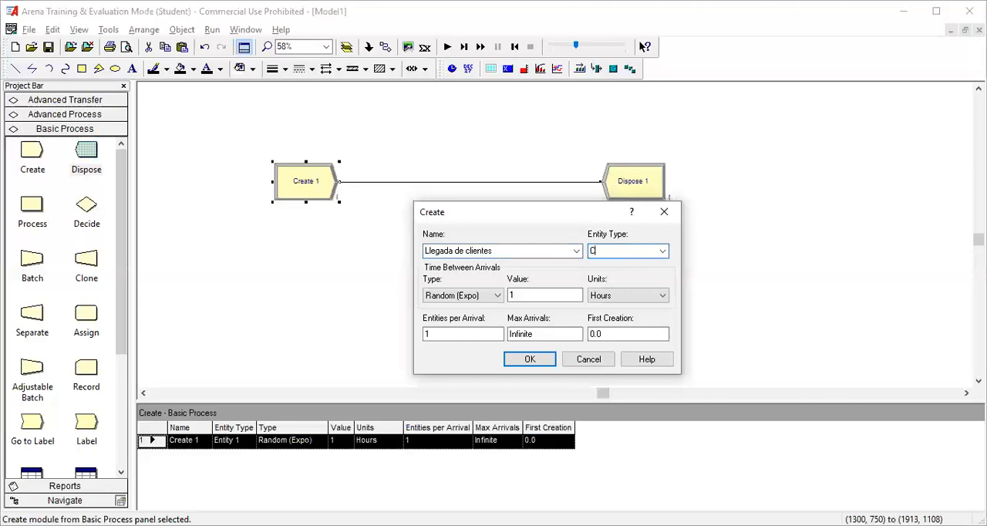
type("lientes")
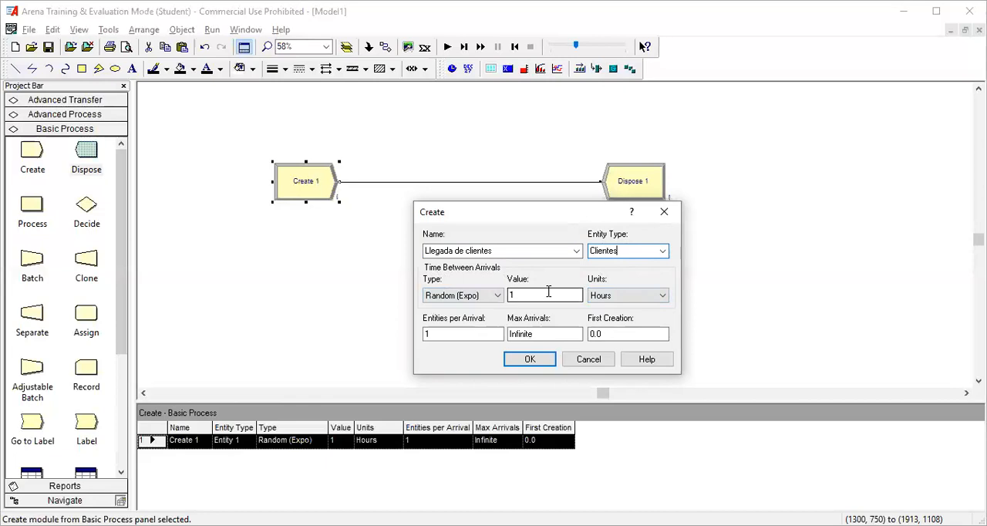
Step: Set the time-between-arrivals type of the Create module to Constant and accept its settings
left_click(498, 297)
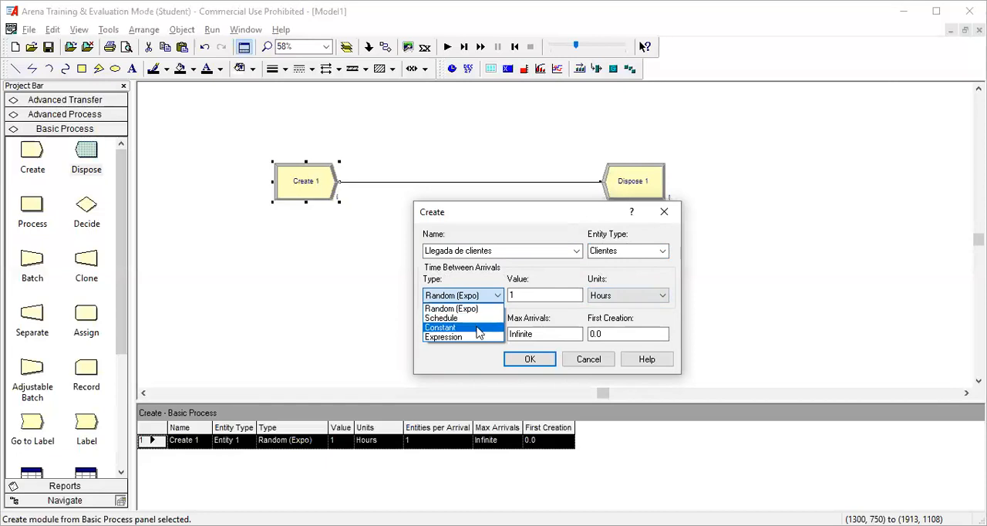
left_click(478, 328)
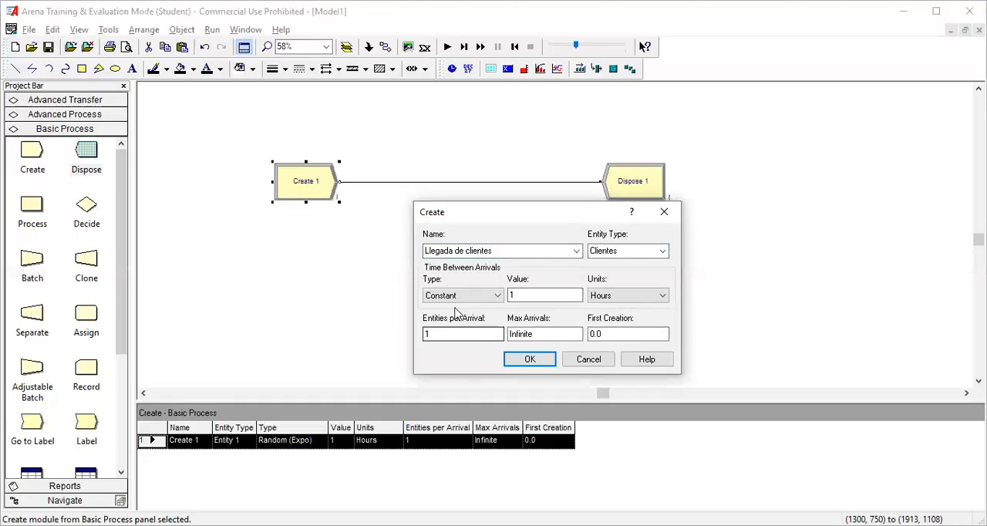
left_click(500, 297)
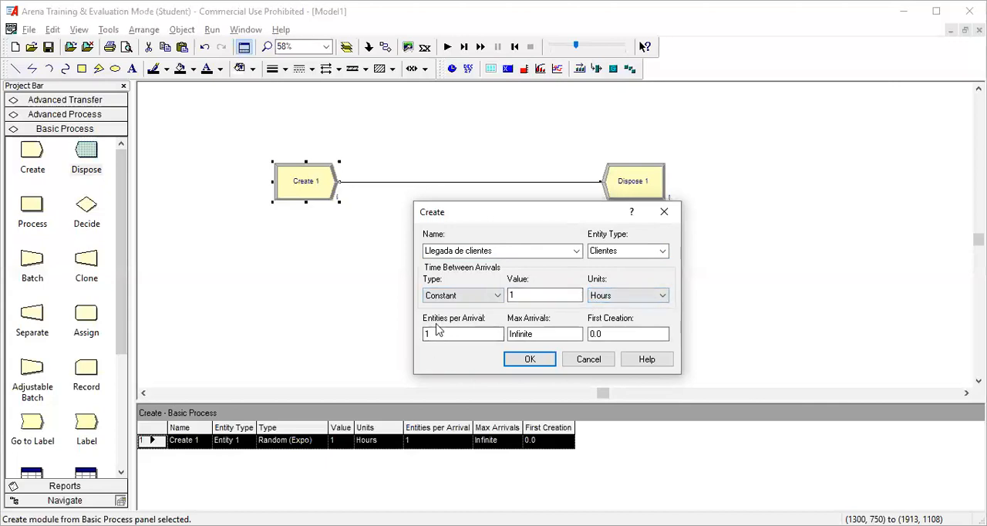
left_click(538, 362)
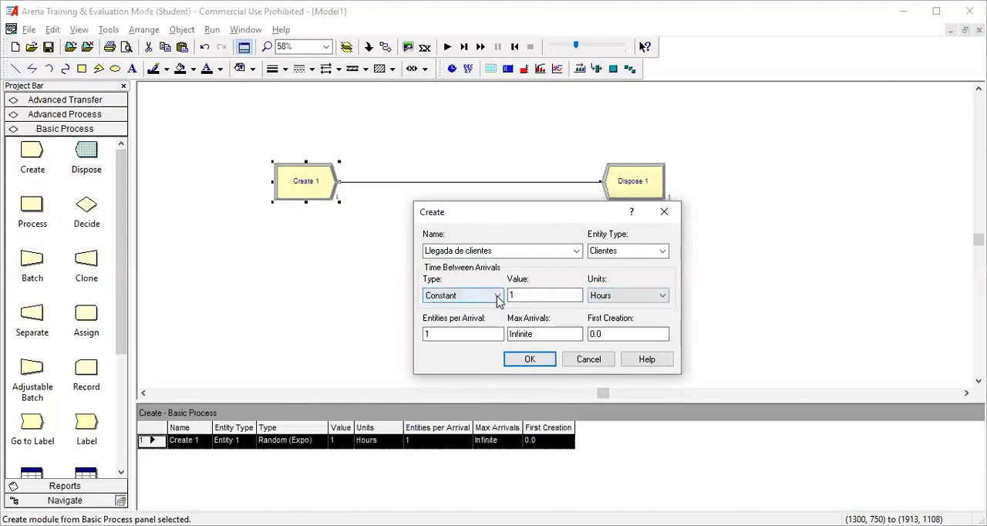
left_click(531, 362)
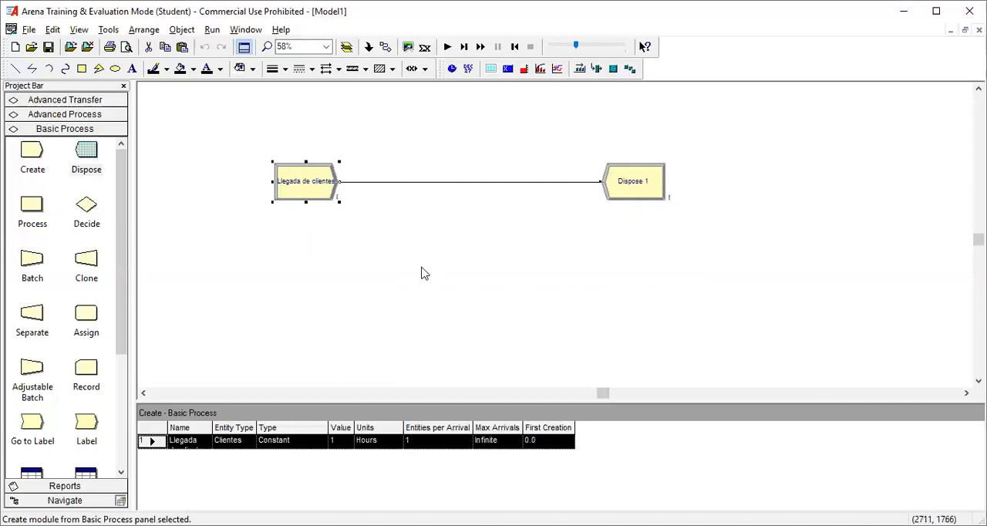
Step: Rename the Dispose module as "Salida de clientes", keeping entity statistics recording enabled
left_click(626, 188)
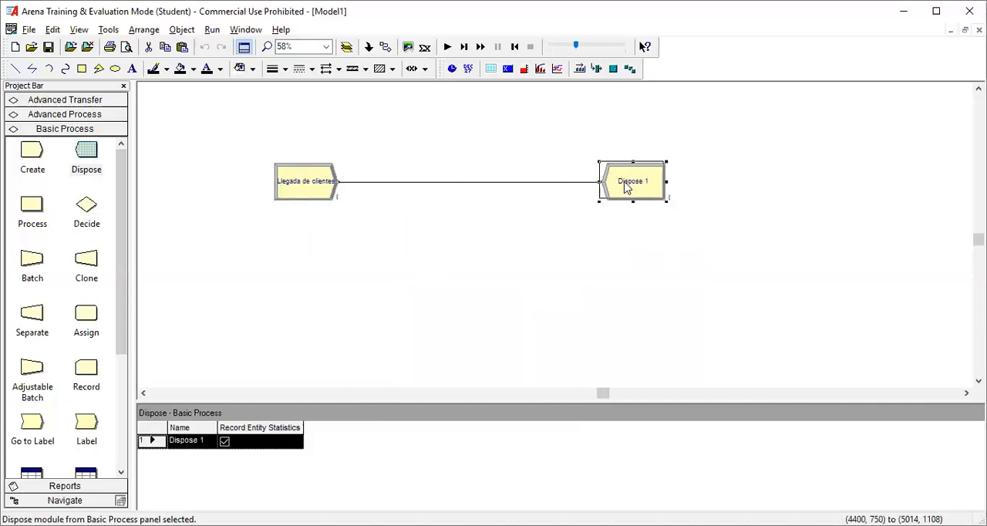
double_click(626, 188)
left_click(459, 259)
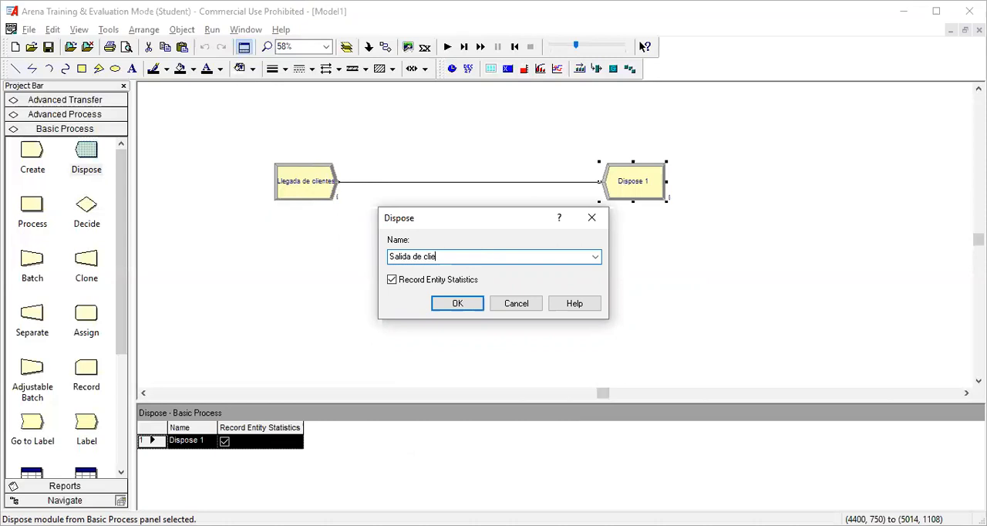
left_click(457, 304)
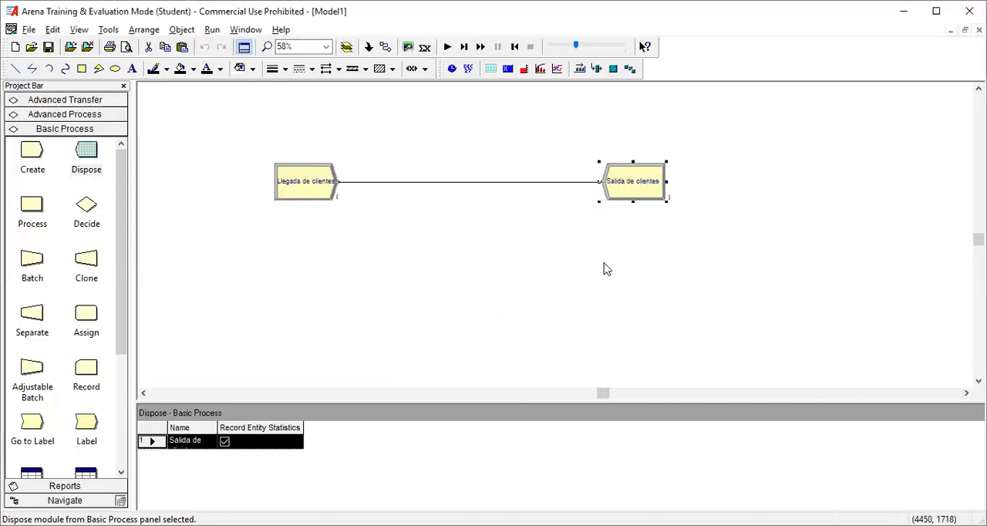
left_click(604, 269)
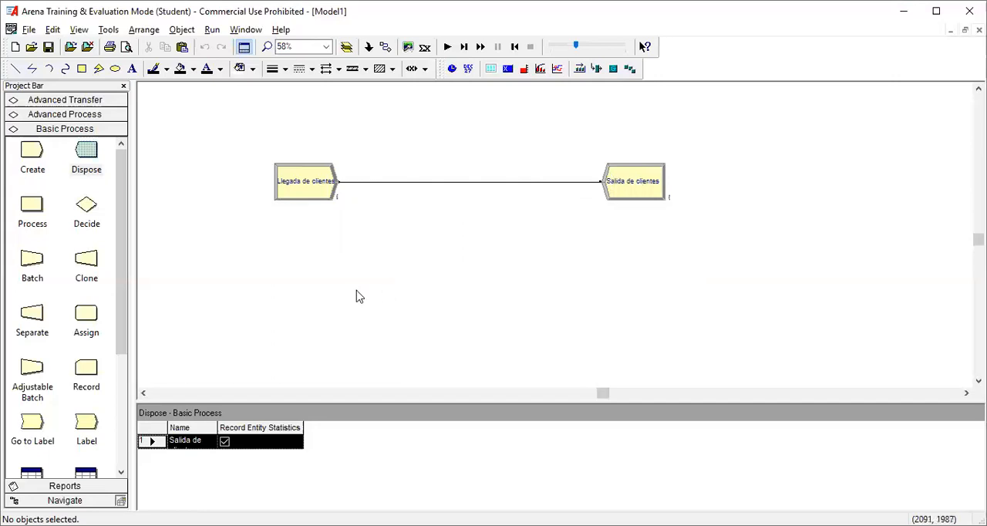
Step: Reduce the animation speed to near its minimum and run the simulation
left_click(563, 47)
left_click_drag(562, 47, 553, 46)
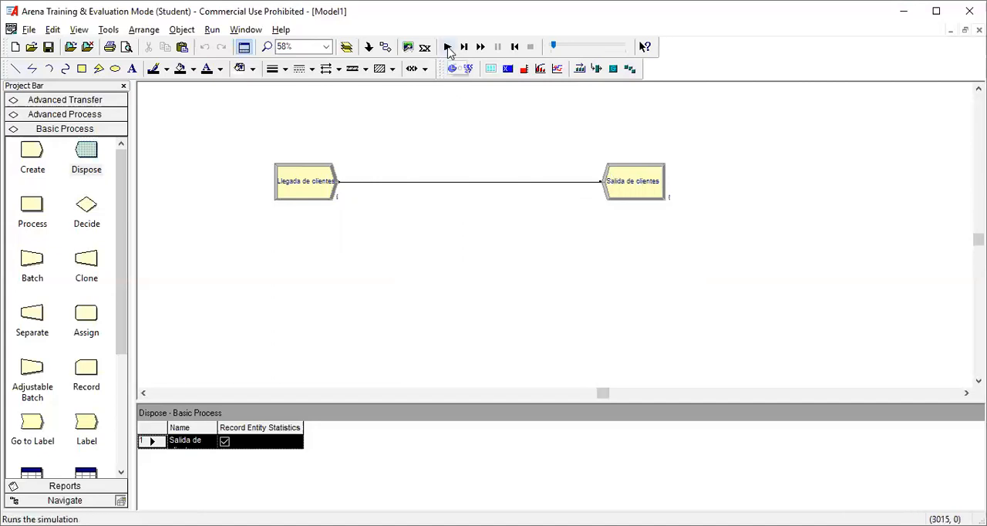
left_click(447, 48)
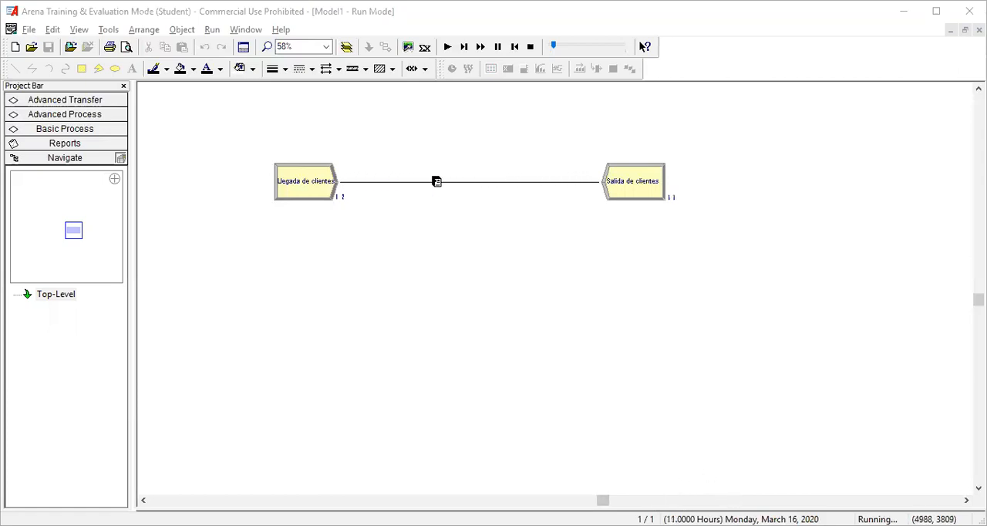
Step: Enlarge the entity counters beside the "Llegada de clientes" and "Salida de clientes" modules while the simulation runs
left_click(341, 202)
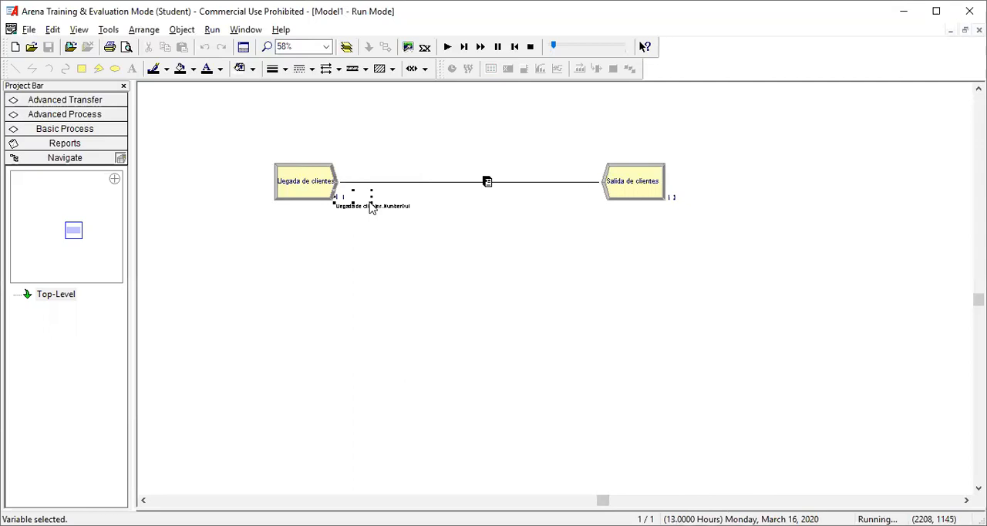
left_click_drag(368, 201, 395, 222)
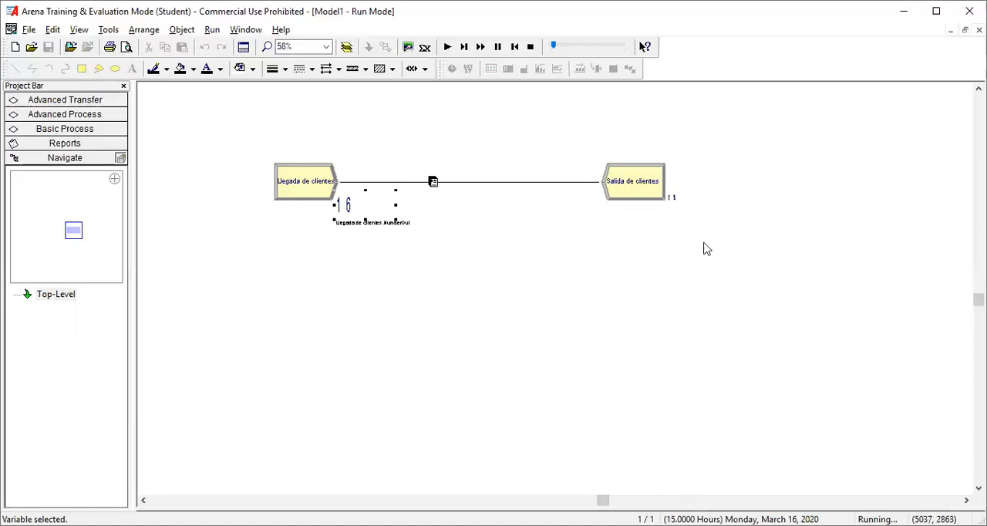
left_click(686, 206)
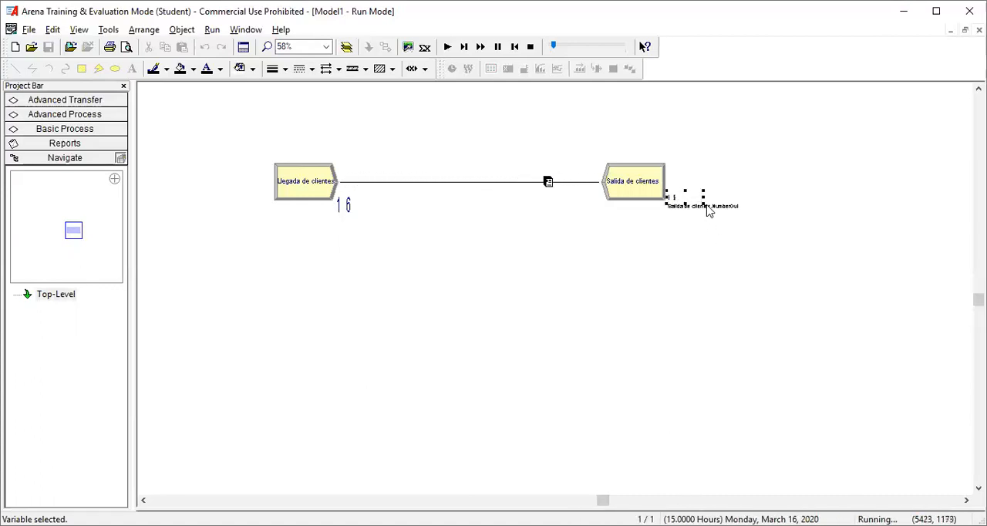
left_click_drag(703, 204, 737, 225)
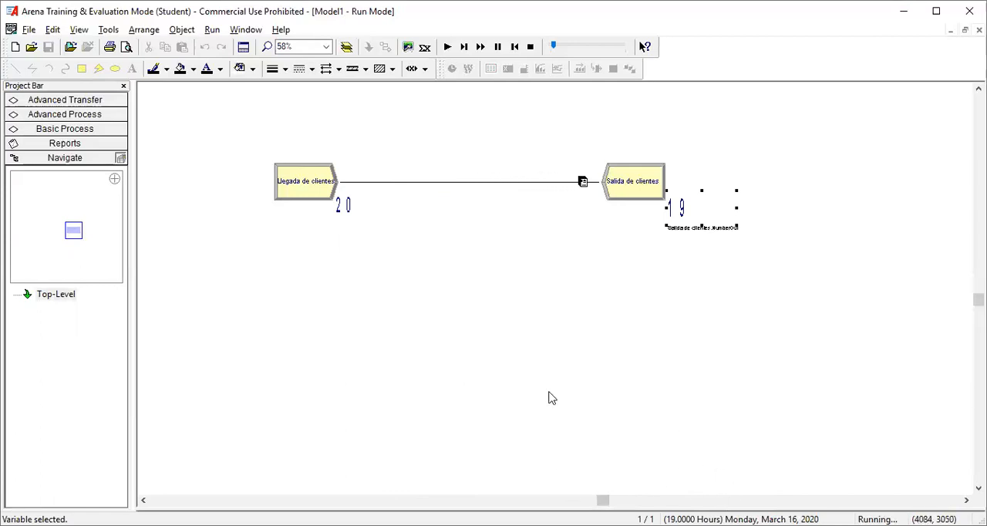
Step: End the running simulation and set the warm-up period's time units to Minutes in the replication parameters of the run setup
left_click(531, 48)
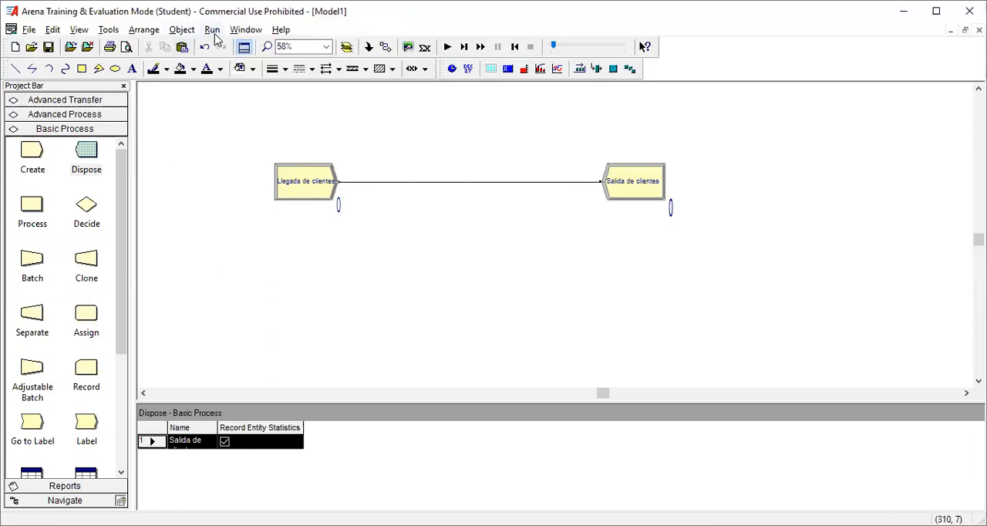
left_click(212, 30)
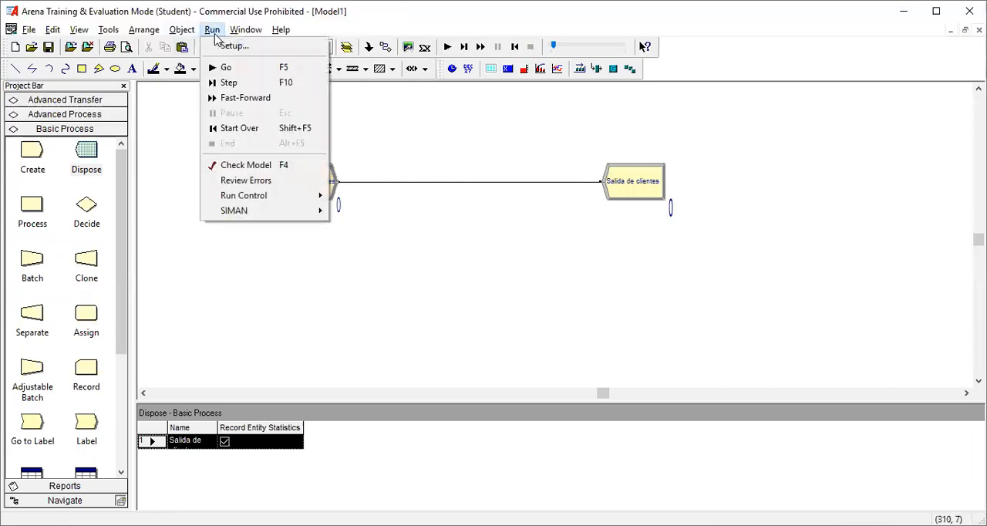
left_click(232, 47)
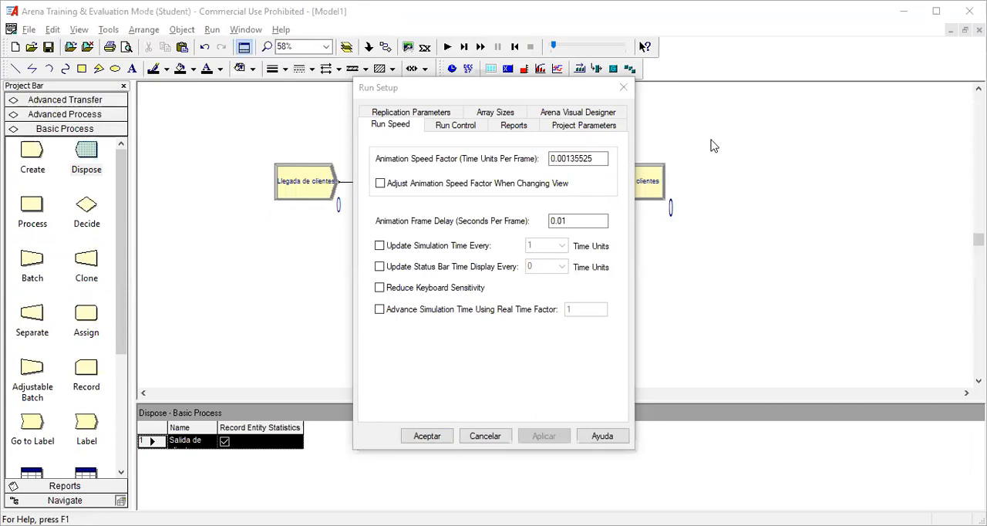
left_click(430, 113)
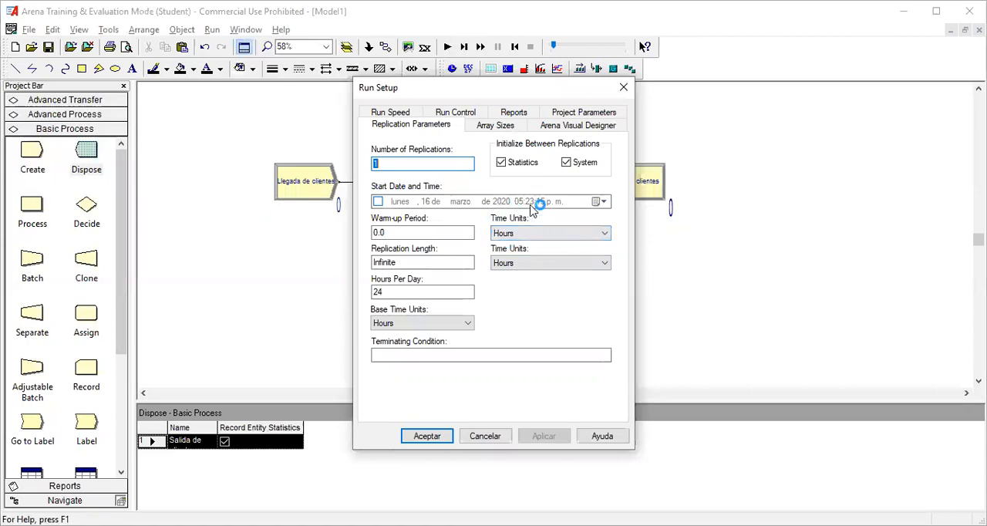
left_click(557, 235)
left_click(546, 266)
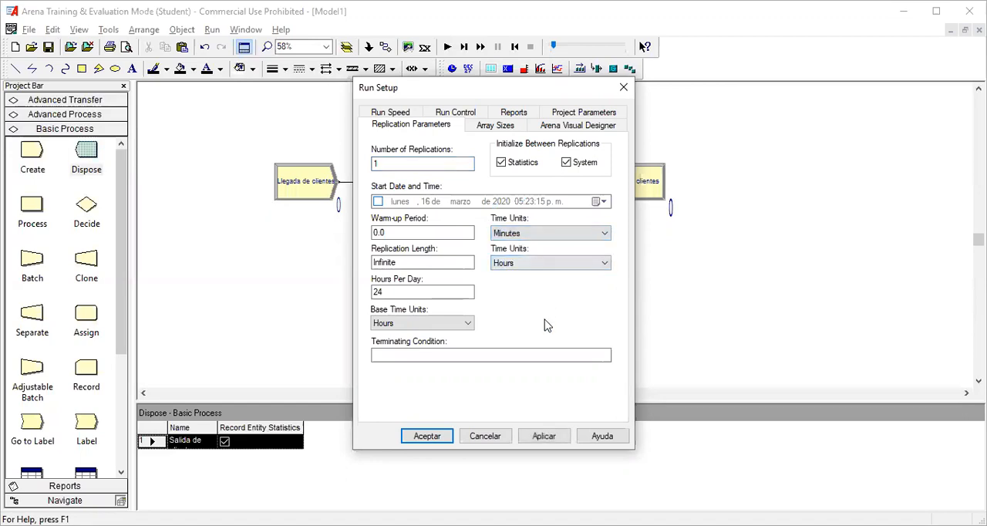
Step: Set the replication length to 10 with Hours as its unit and accept the run setup
left_click(399, 262)
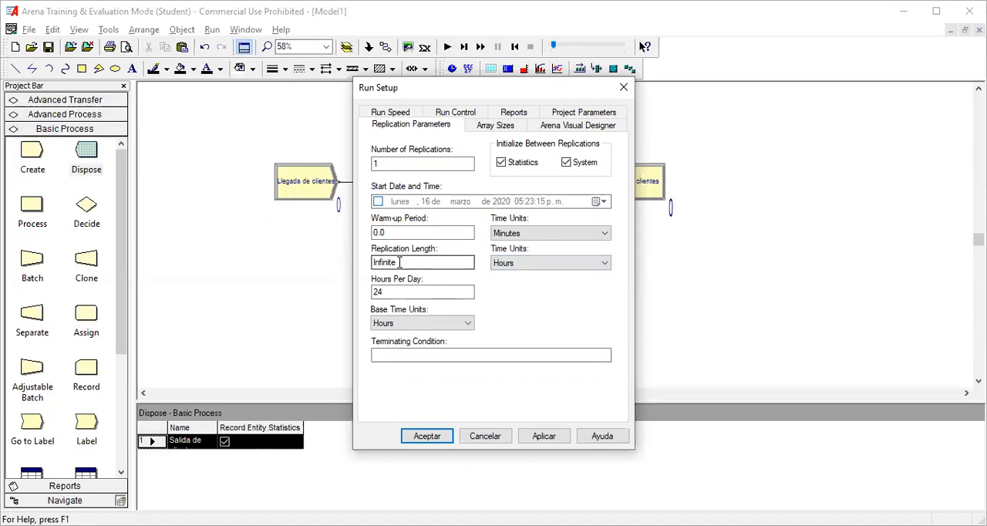
double_click(400, 262)
type("10")
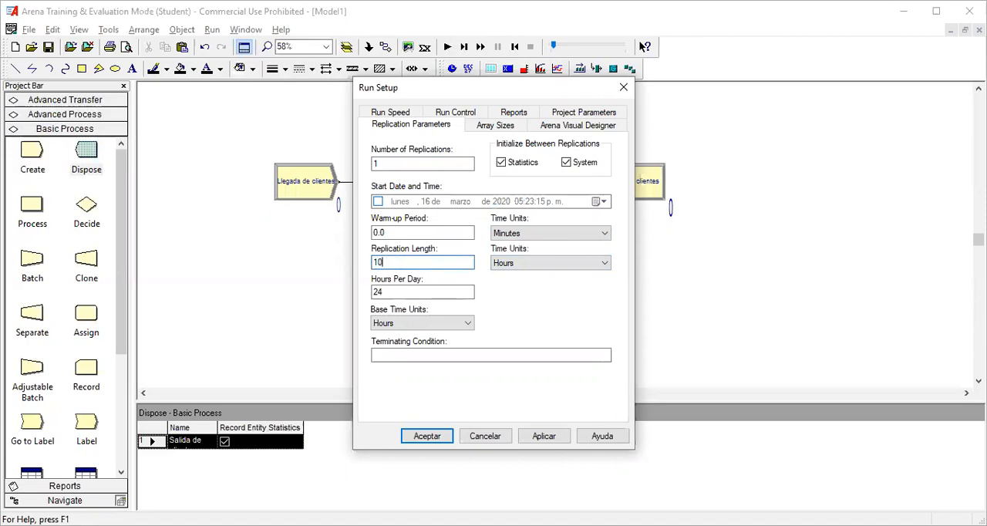
left_click(548, 436)
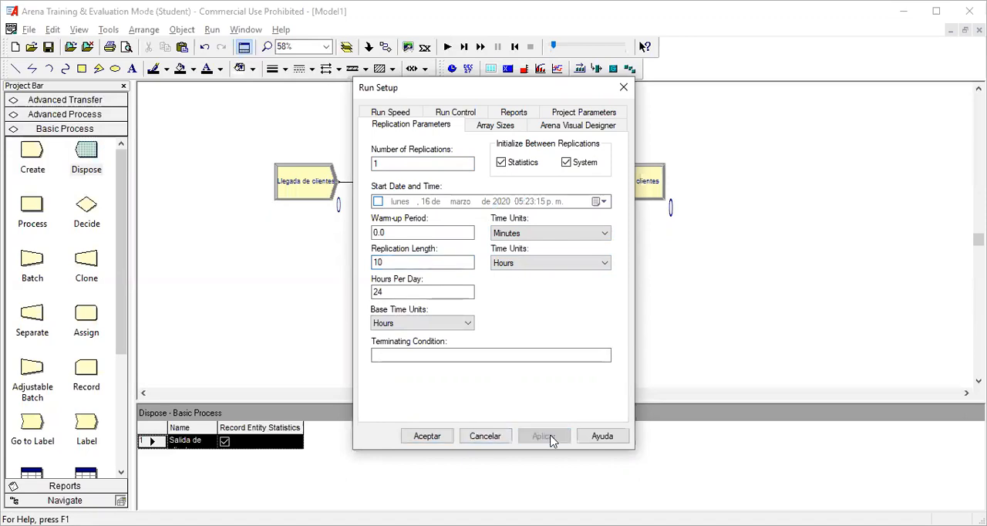
left_click(425, 436)
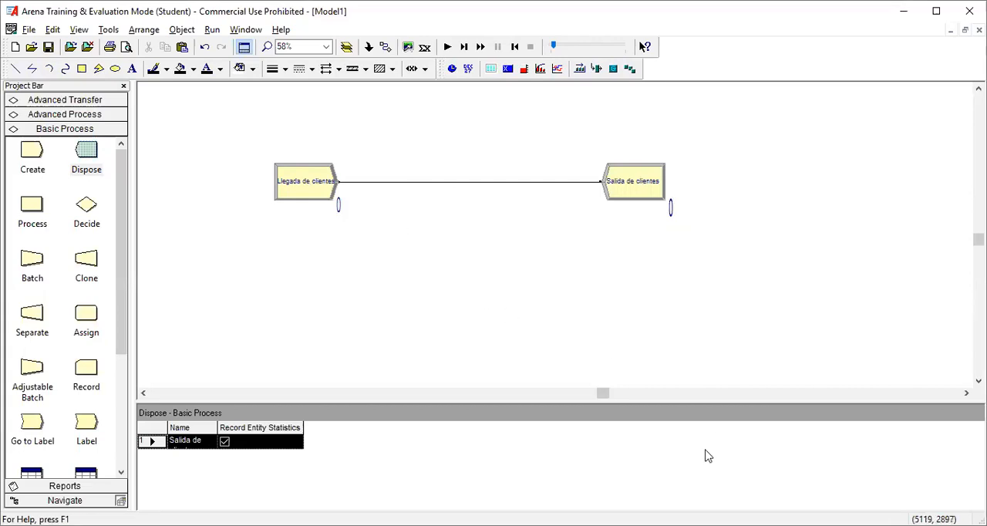
Step: Run the simulation to completion, raising the animation speed factor to about 0.0126, decline the results report and end the run
key("alt+Tab")
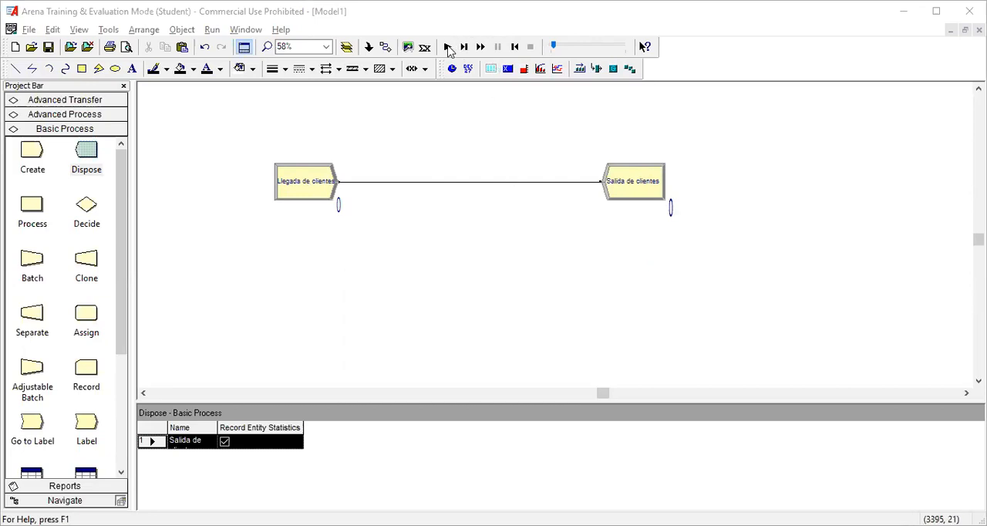
left_click(448, 47)
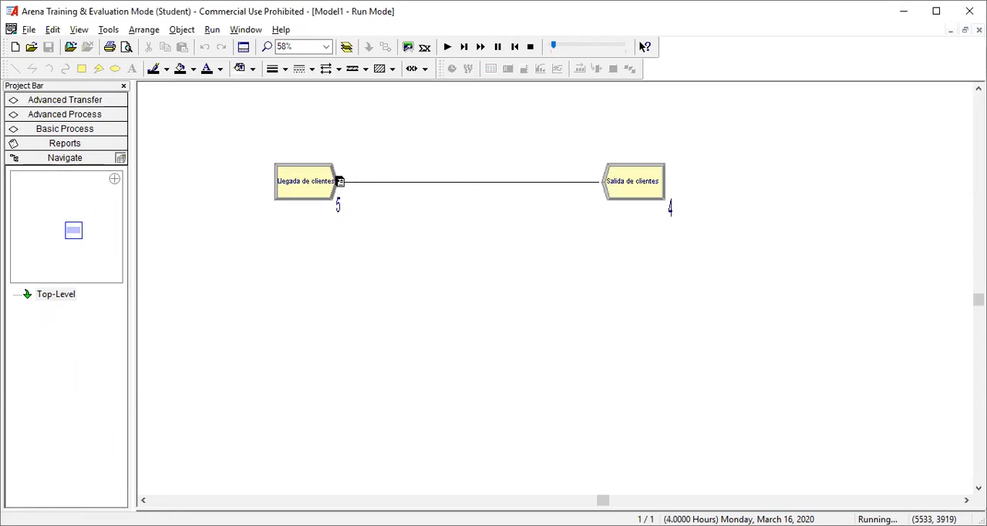
left_click(566, 48)
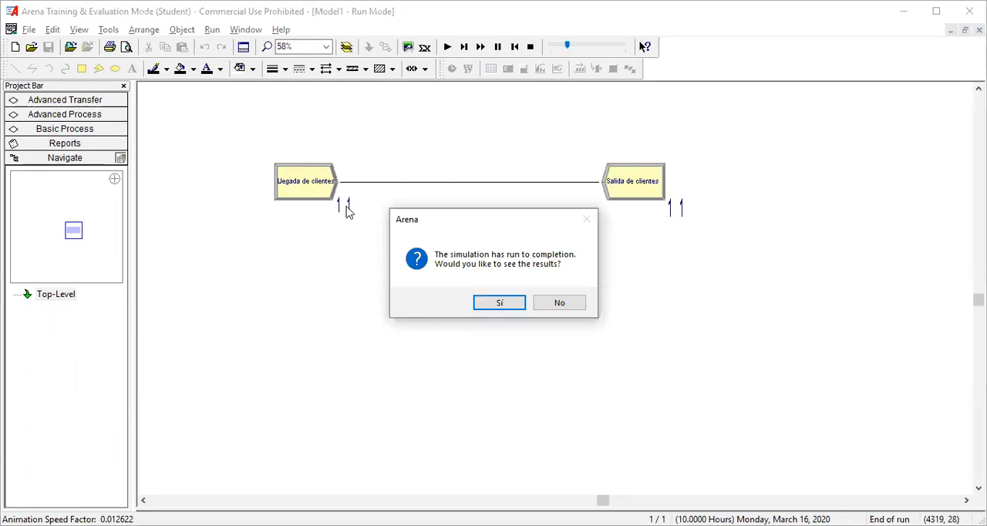
left_click(577, 307)
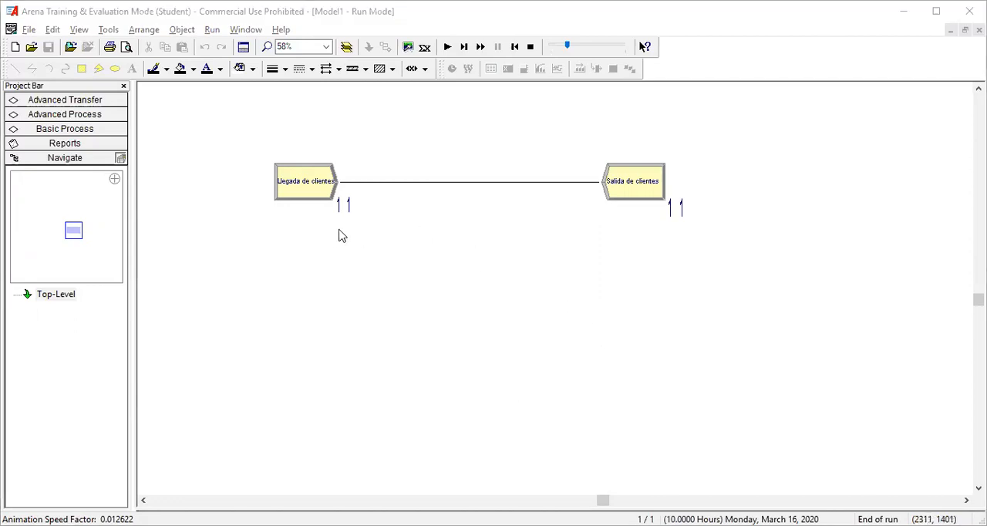
left_click(312, 189)
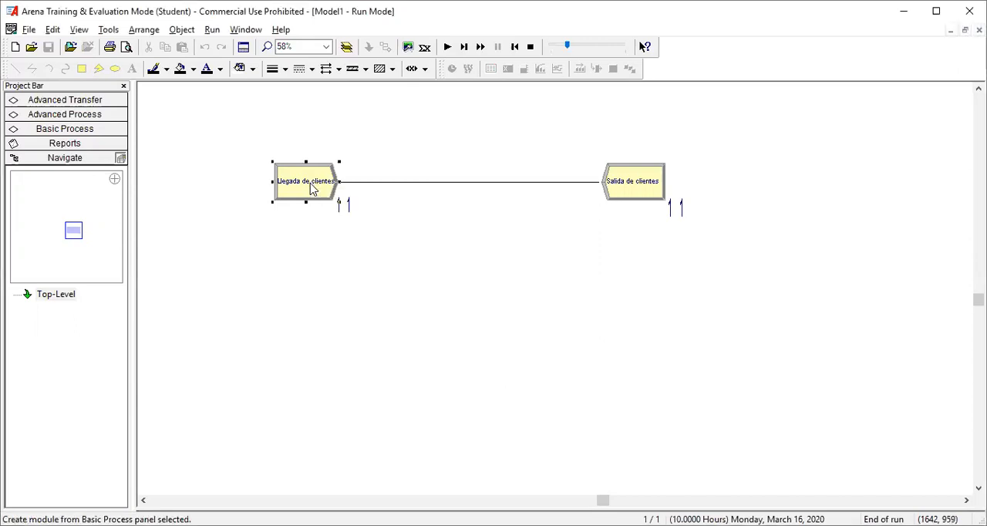
left_click(531, 48)
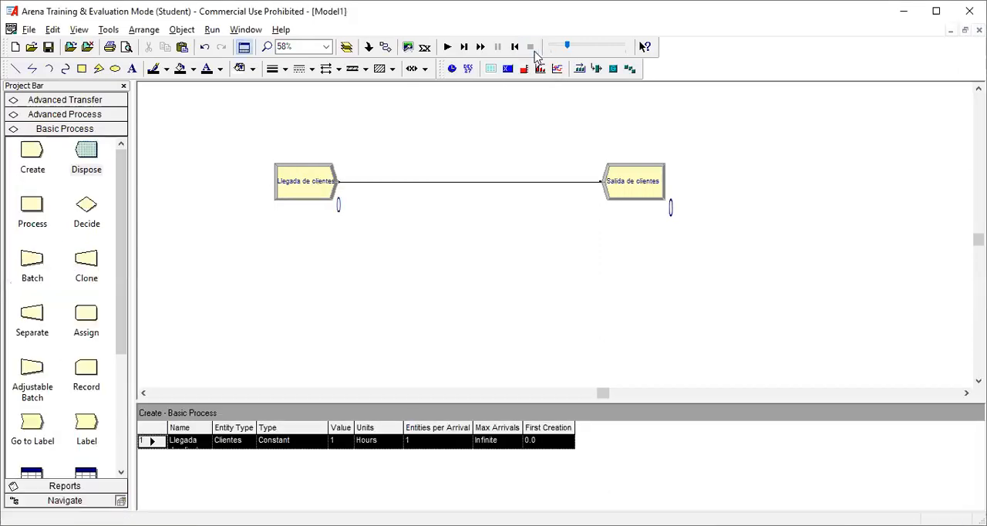
Step: Change the time-between-arrivals type of the "Llegada de clientes" module to Random (Expo) and accept its settings
double_click(318, 192)
left_click(444, 271)
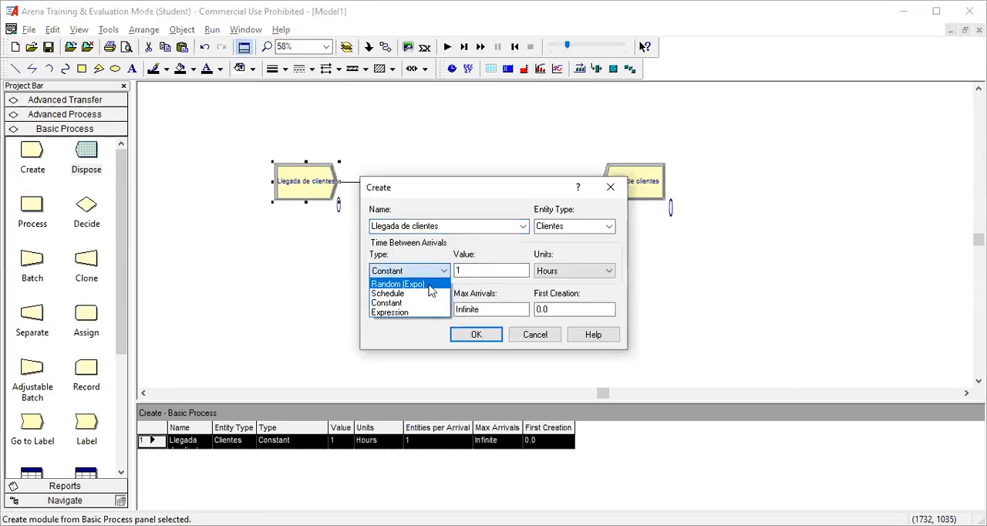
left_click(431, 290)
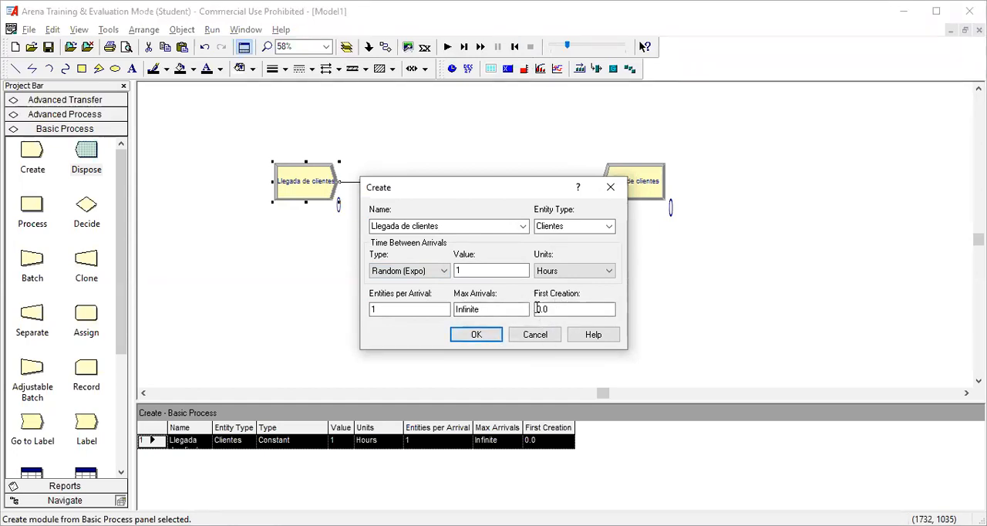
left_click(474, 336)
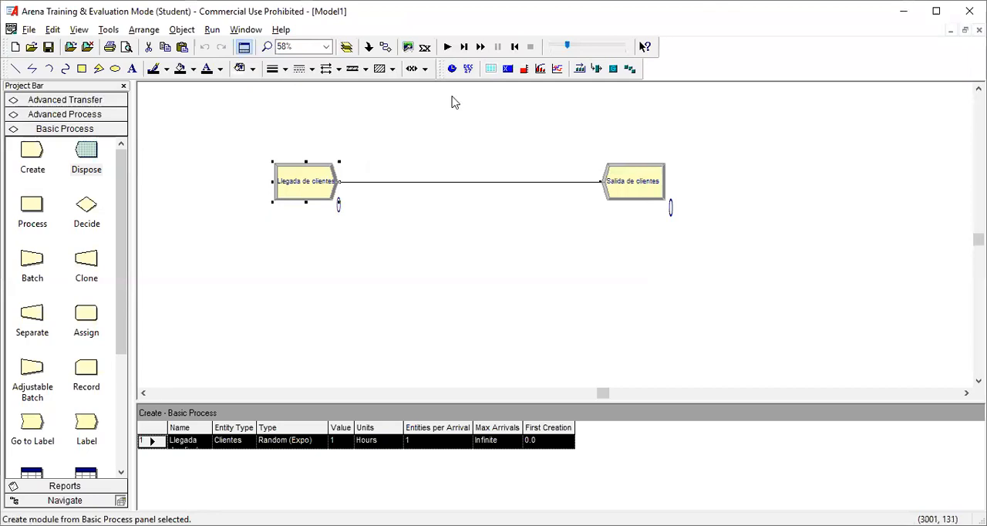
Step: Run the simulation to completion with random hourly arrivals, decline the results report and end the run
left_click(447, 47)
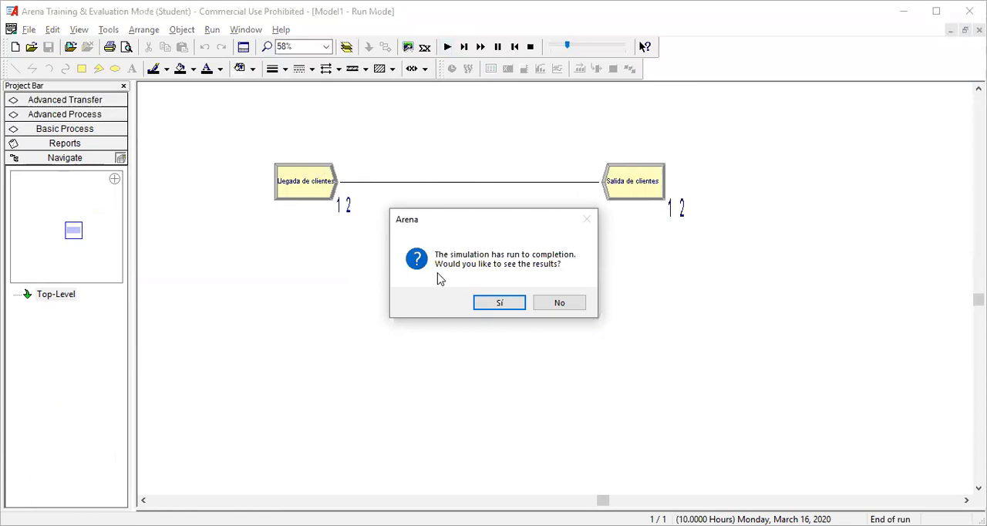
left_click(556, 305)
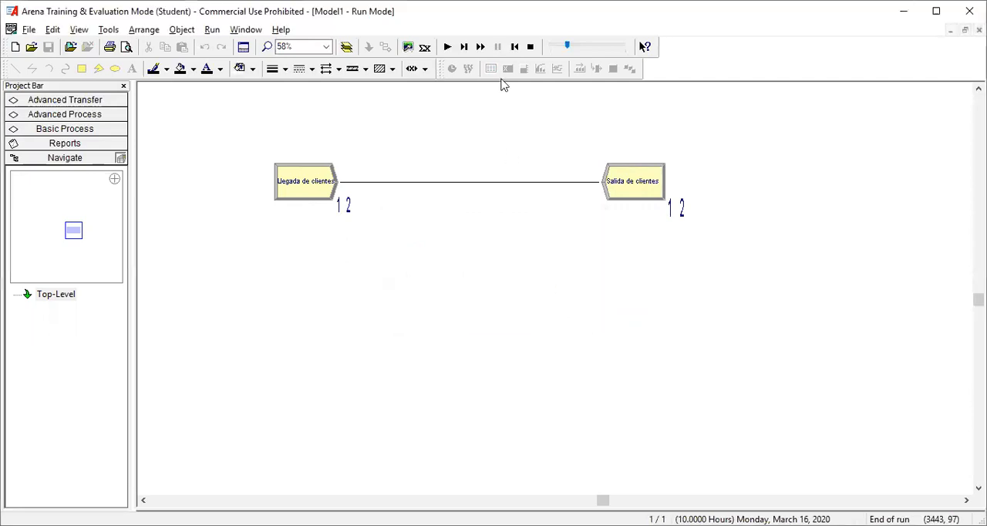
left_click(531, 48)
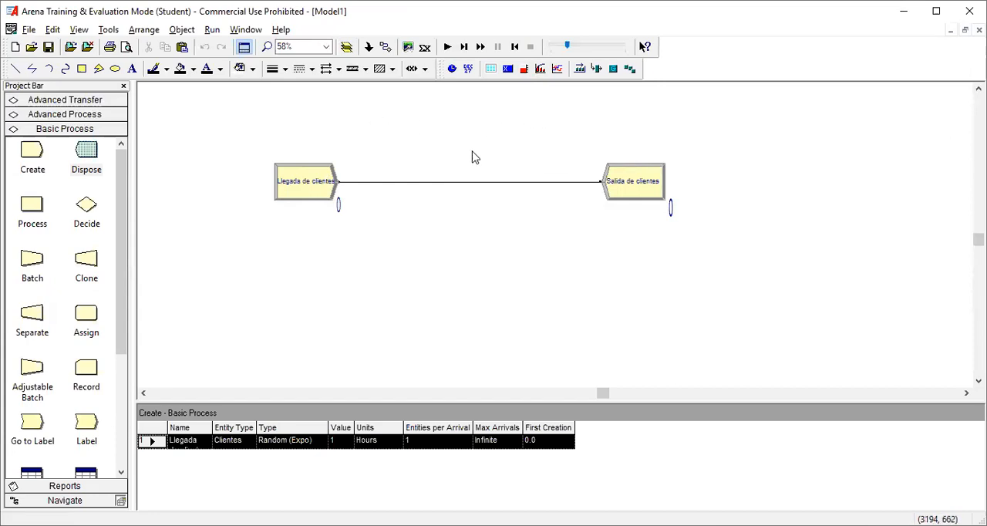
Step: Set the time between arrivals of the "Llegada de clientes" module to a value of 20 in Minutes and accept it
left_click(314, 188)
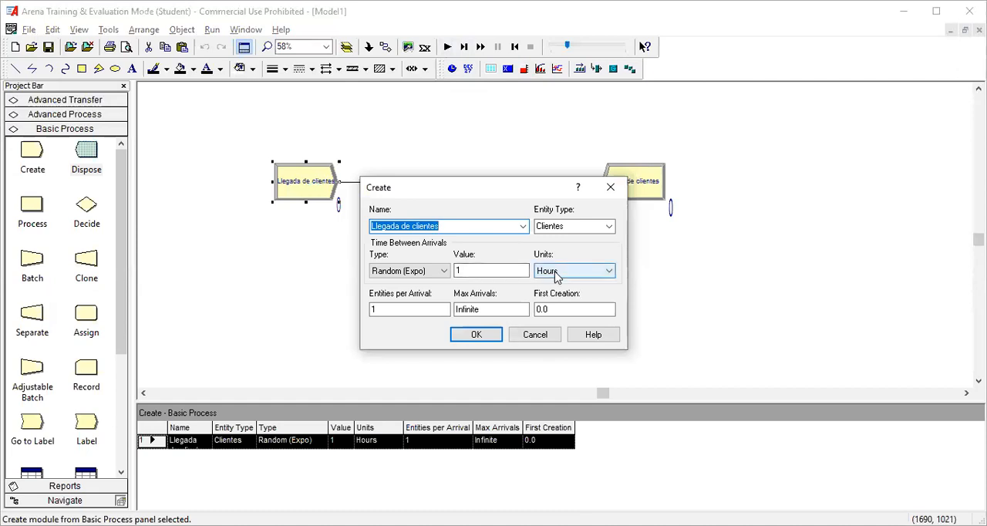
left_click(475, 273)
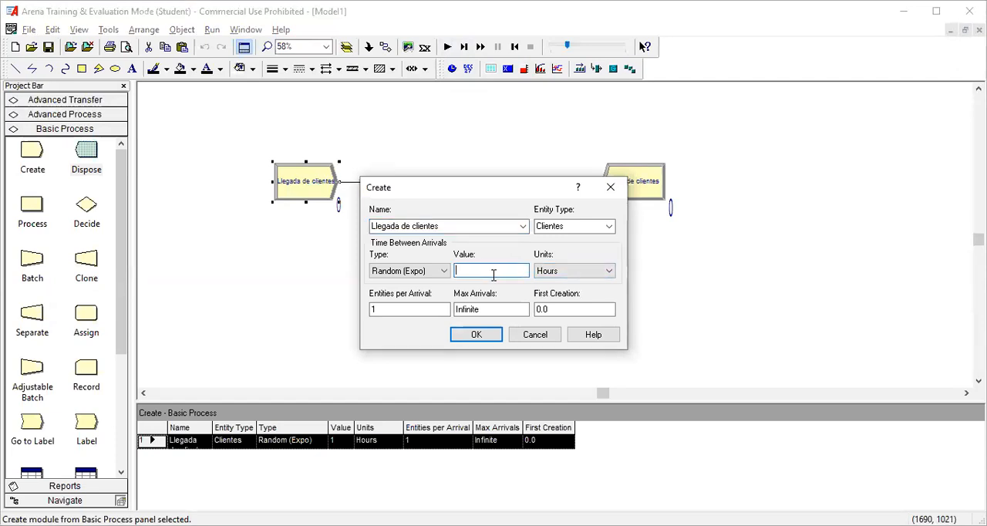
left_click(576, 272)
left_click(573, 293)
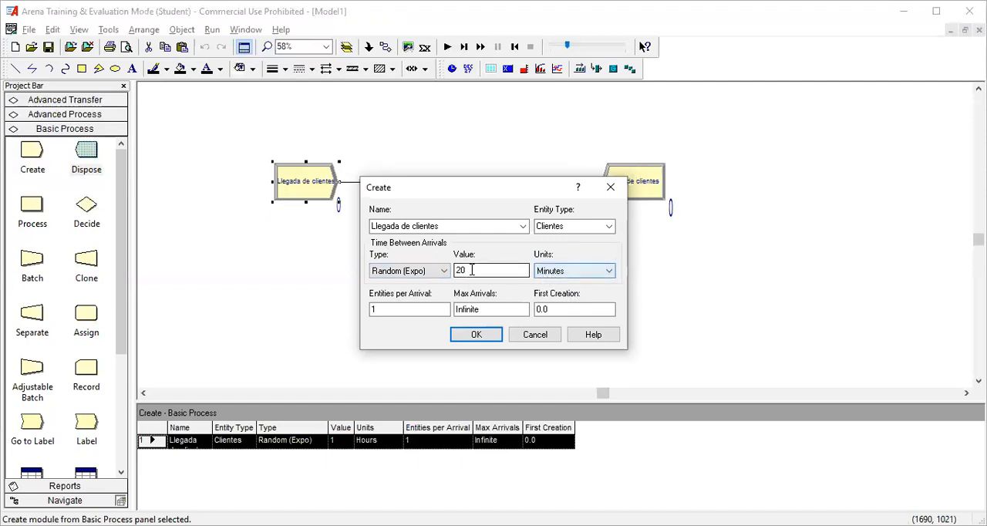
left_click(477, 335)
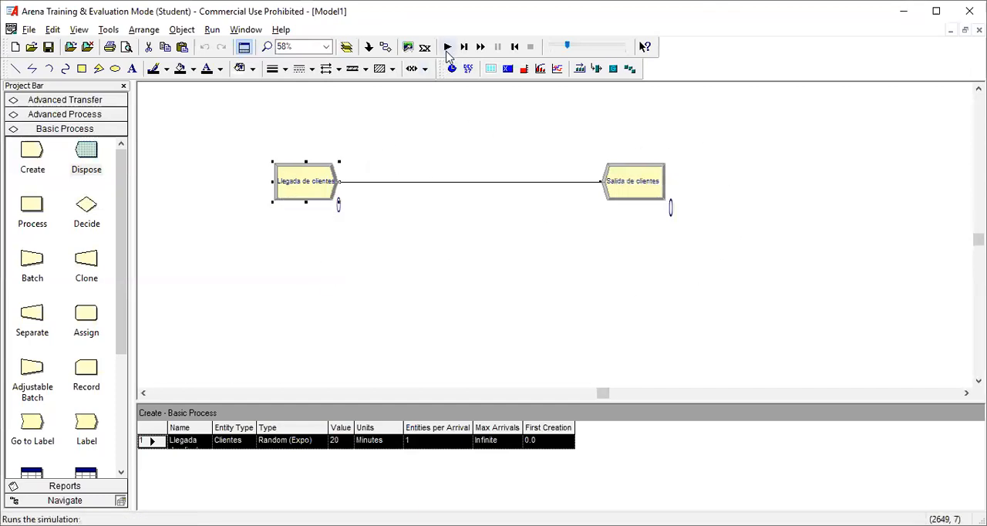
Step: Run the simulation to completion with the 20-minute arrival interval, decline the results report and end the run
left_click(447, 47)
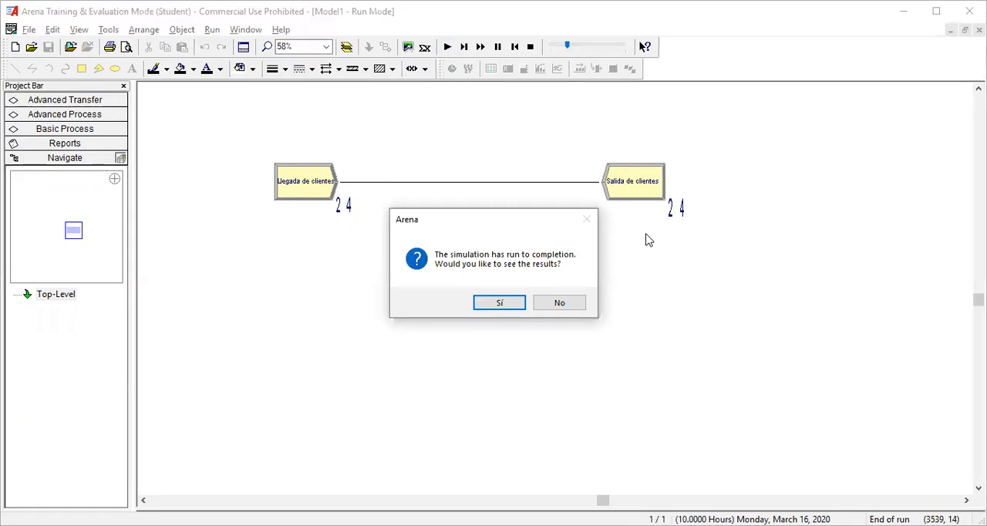
left_click(558, 303)
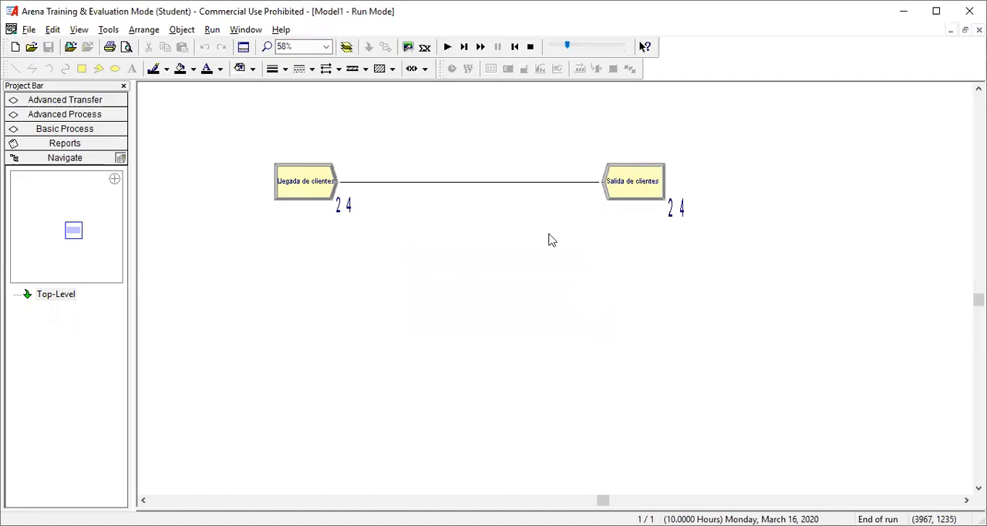
left_click(531, 48)
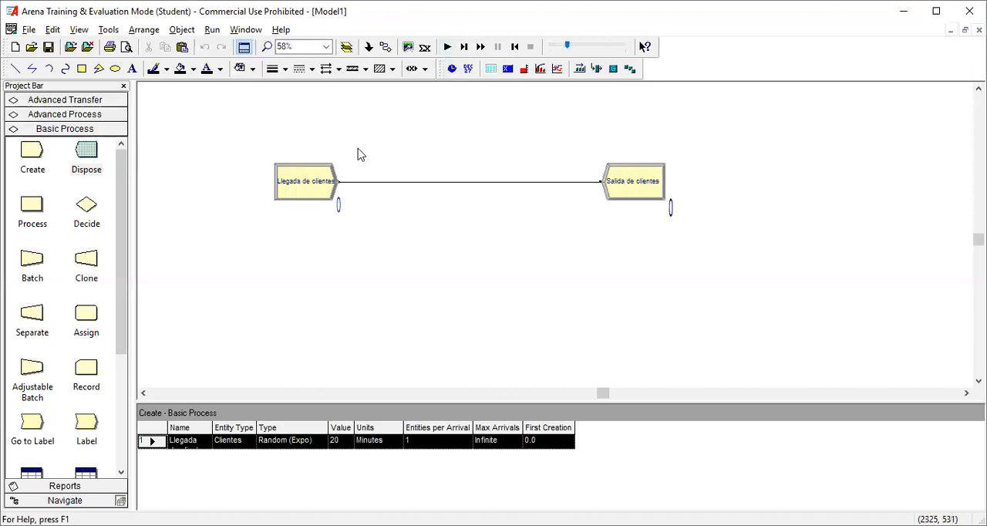
Step: Set the time-between-arrivals value of the "Llegada de clientes" module to 10 minutes and accept it
double_click(312, 188)
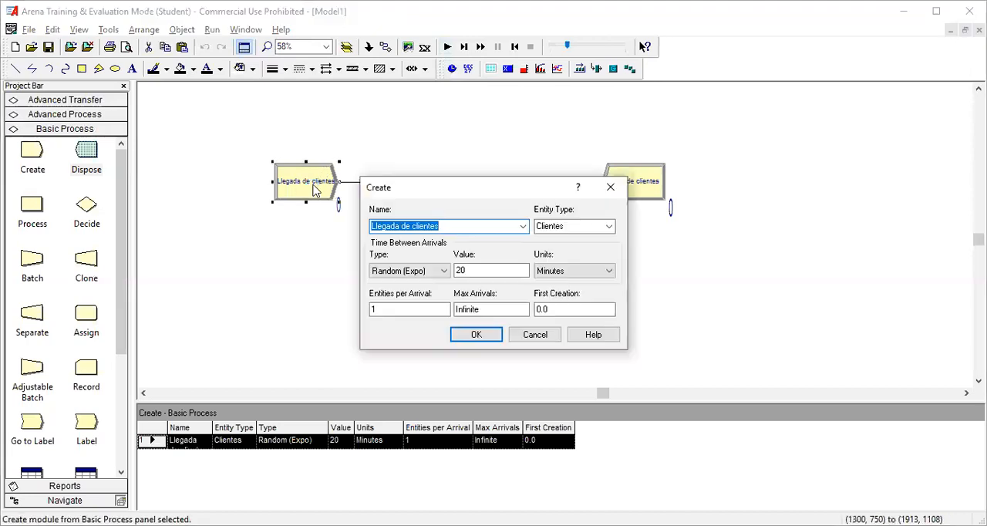
left_click(476, 271)
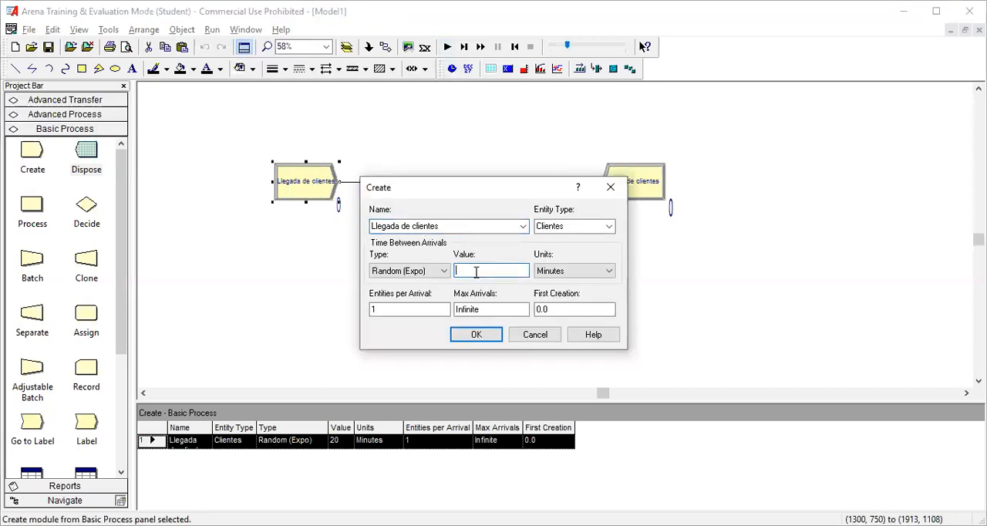
type("10")
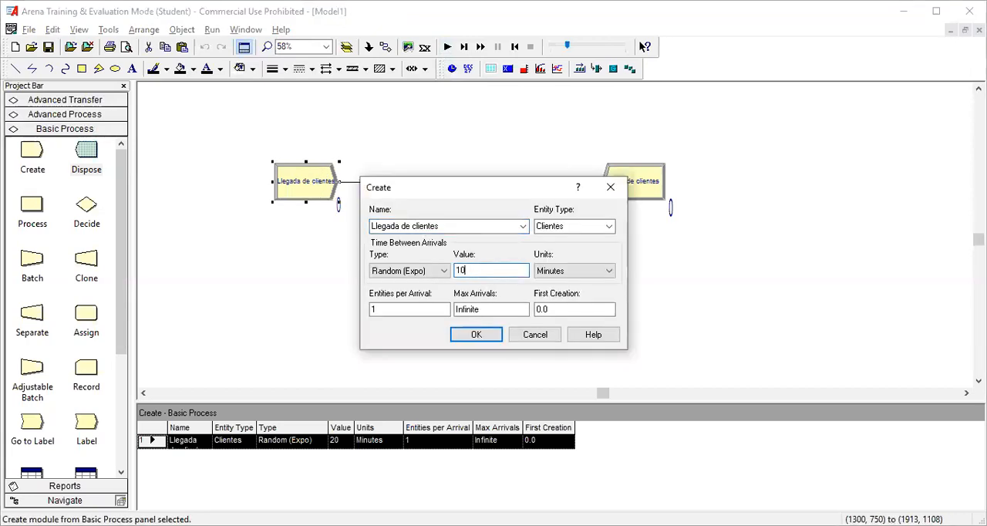
left_click(476, 335)
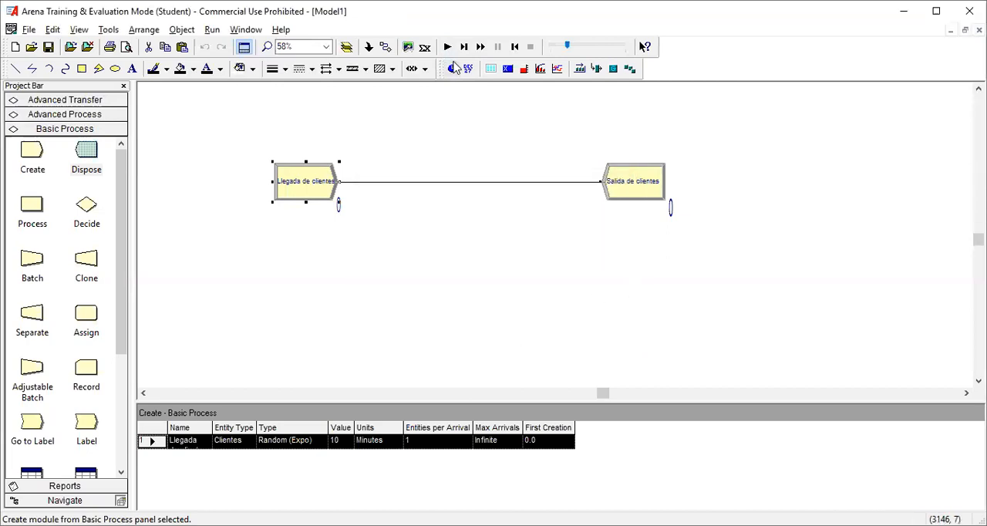
Step: Run the simulation to completion with the 10-minute arrival interval, decline the results report and end the run
left_click(447, 47)
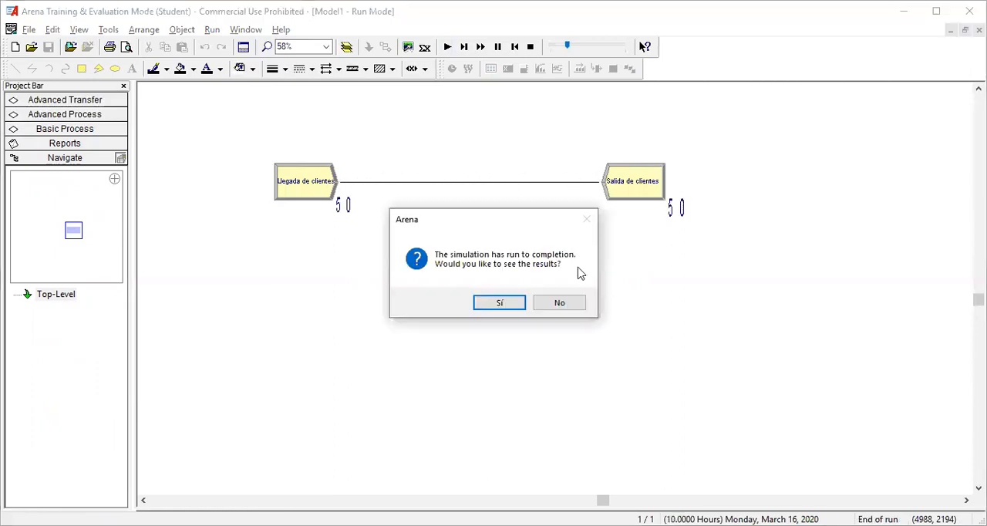
left_click(562, 307)
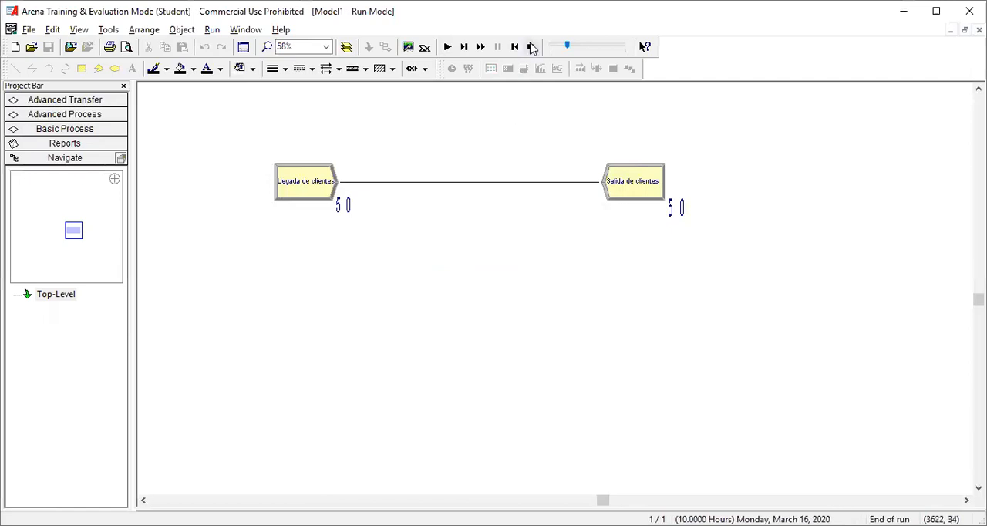
left_click(531, 47)
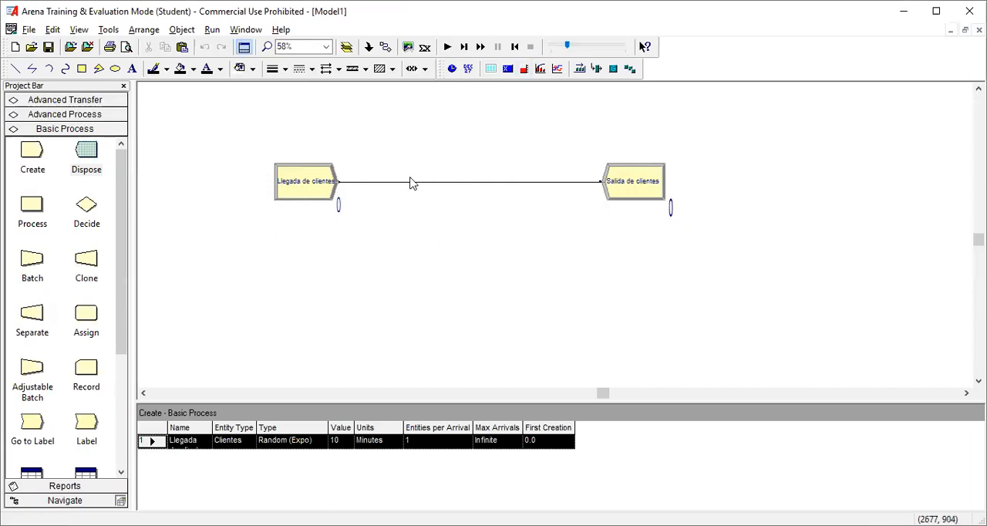
Step: Change the time-between-arrivals type of the "Llegada de clientes" module to Expression and choose the NORM( Mean , StdDev ) distribution
double_click(293, 189)
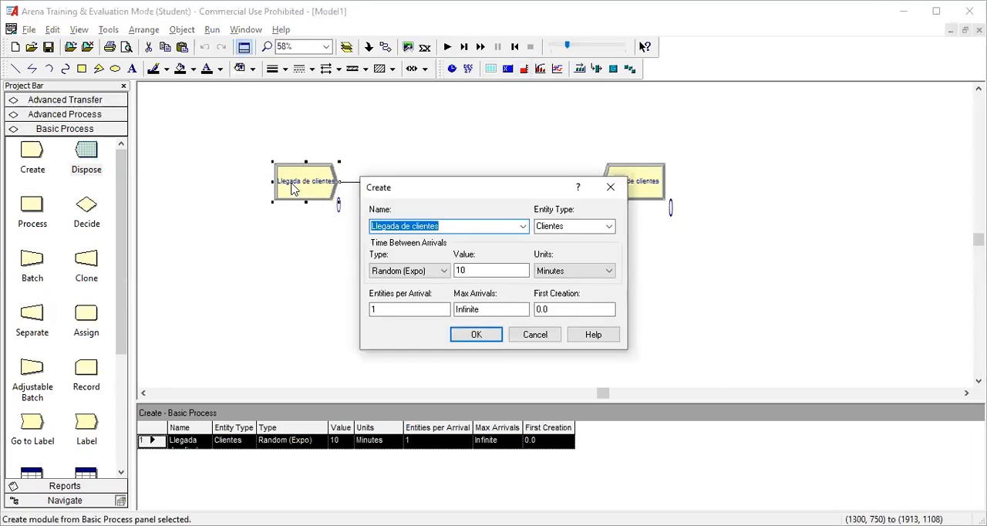
left_click(444, 271)
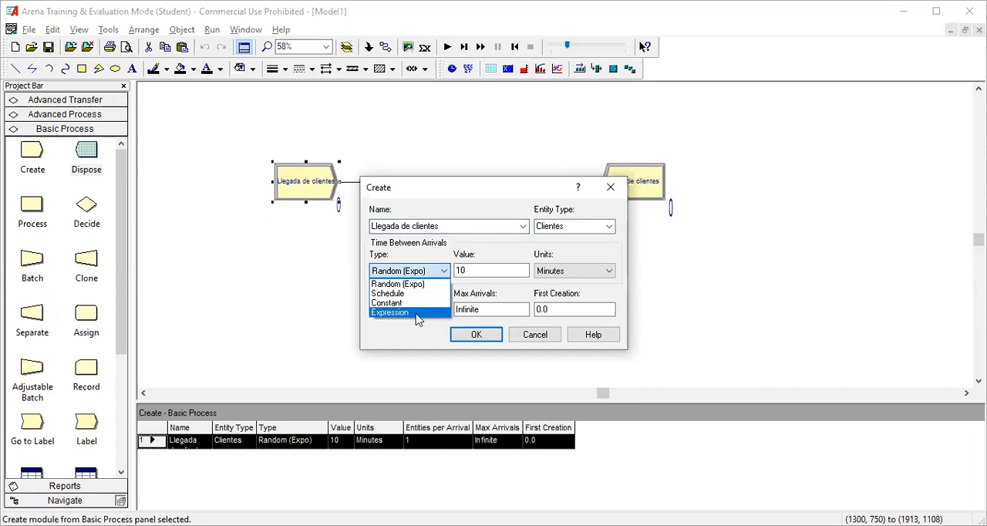
left_click(417, 318)
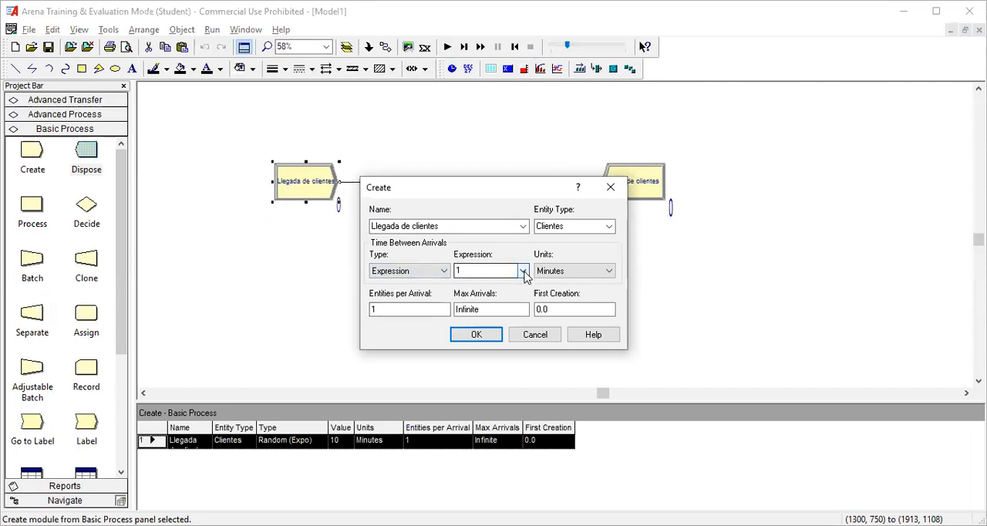
left_click(524, 275)
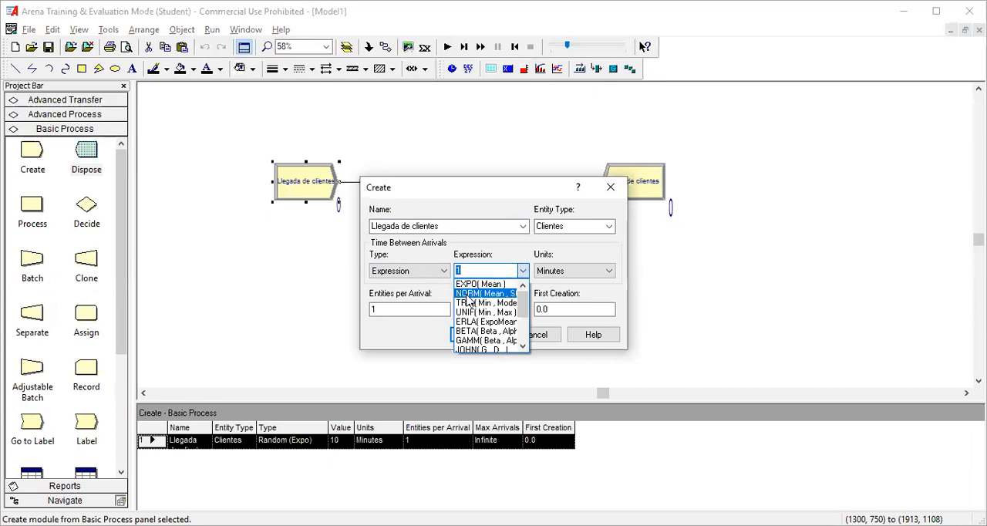
left_click(467, 297)
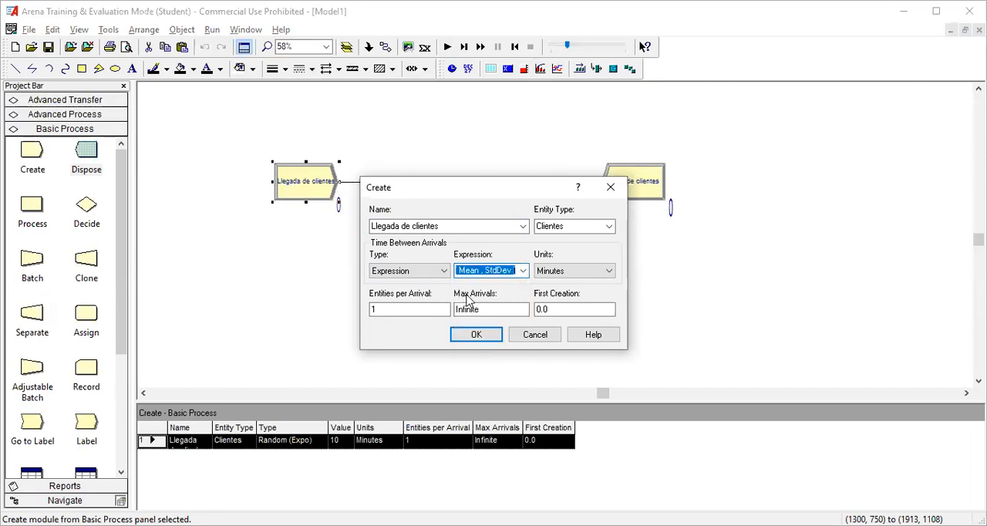
left_click(523, 271)
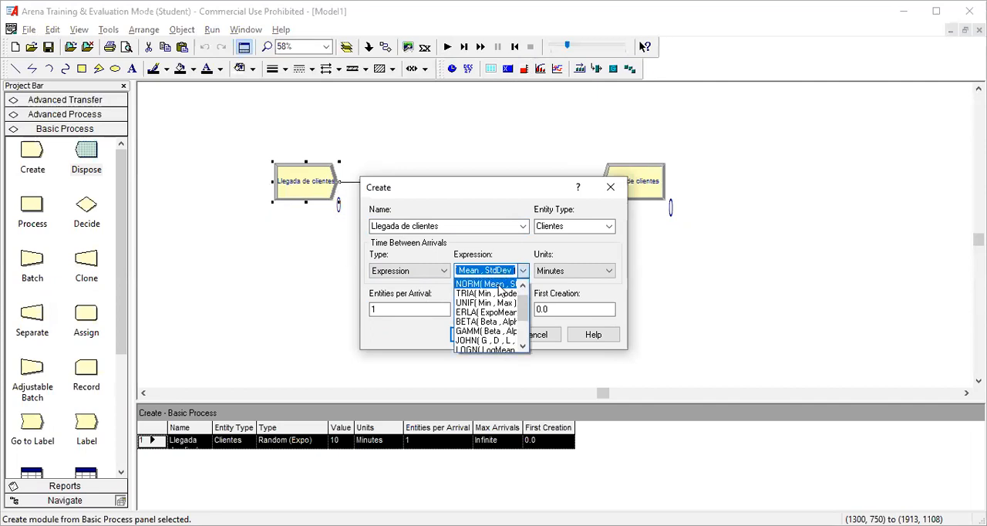
left_click(500, 290)
Step: Fill in the normal arrival expression with mean 10 and standard deviation 1, as NORM( 10 , 1 ), and accept the module settings
left_click(500, 271)
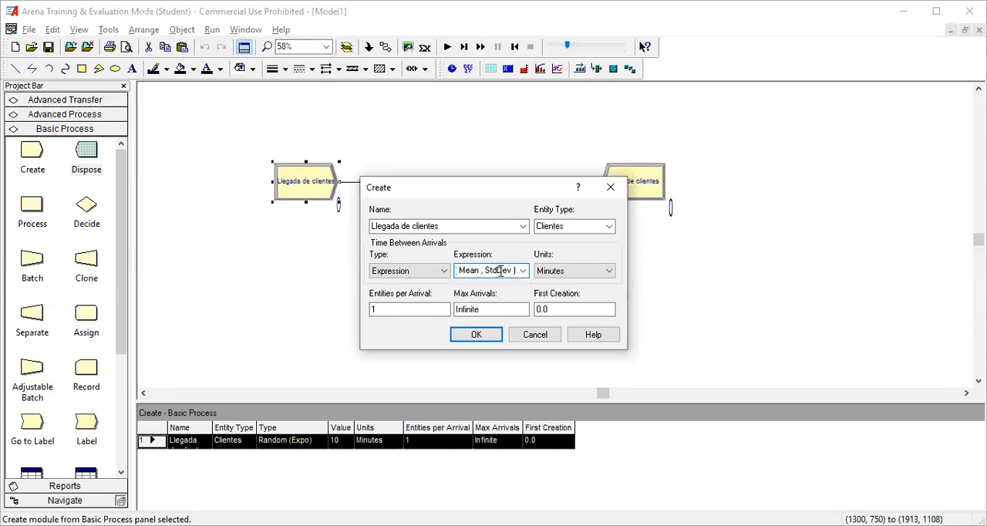
key("Home")
type("10")
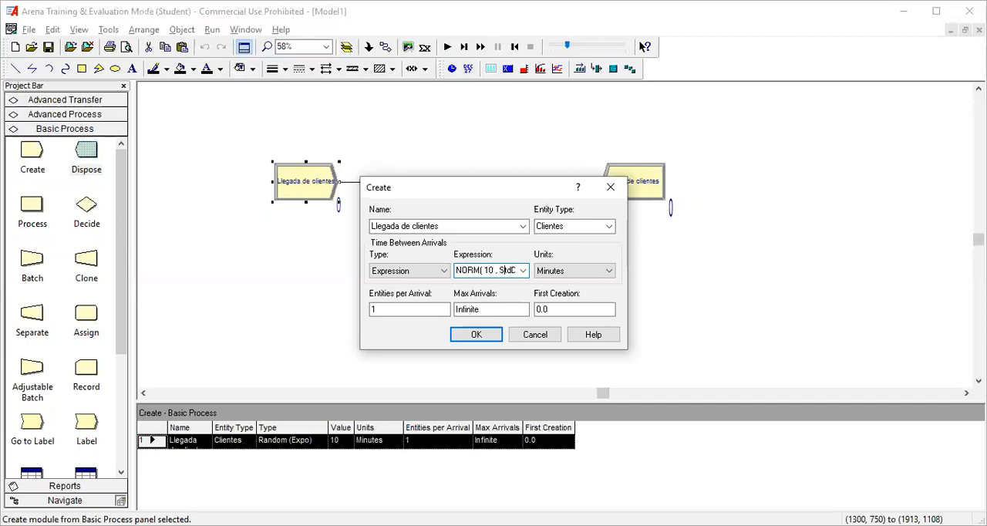
key("shift+Right")
key("shift+Right")
key("shift+Right")
key("shift+Right")
key("shift+Right")
type("1")
key("Return")
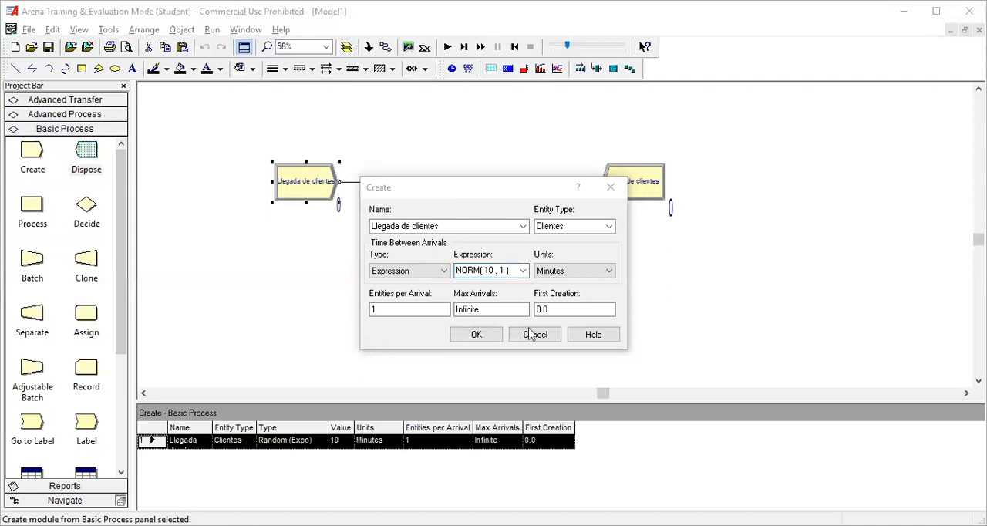
left_click(472, 335)
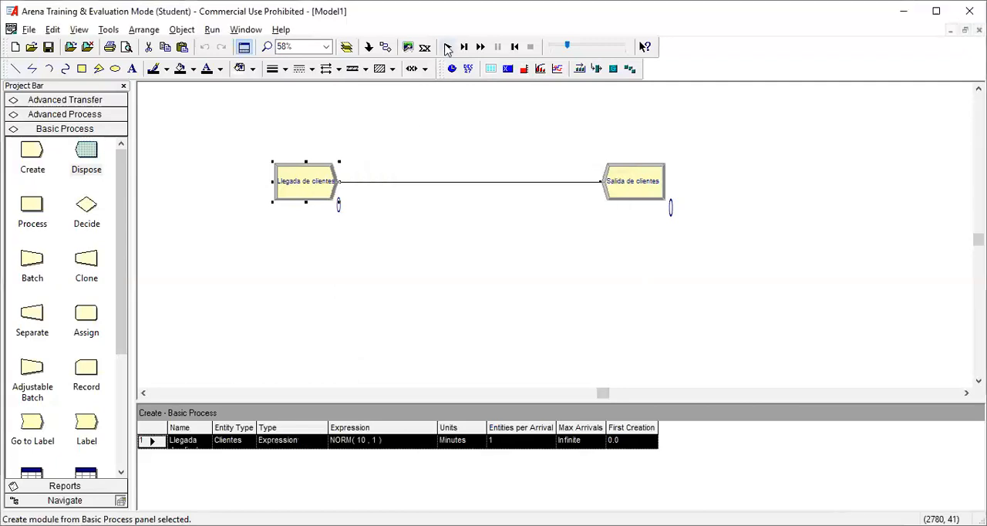
Step: Run the simulation to completion with the NORM( 10 , 1 ) arrivals, decline the results report and end the run
left_click(451, 47)
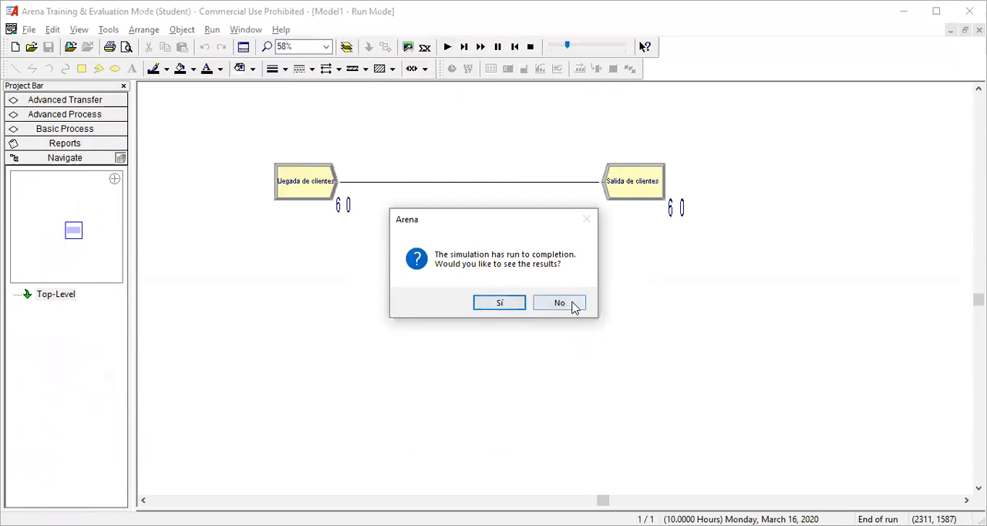
left_click(575, 306)
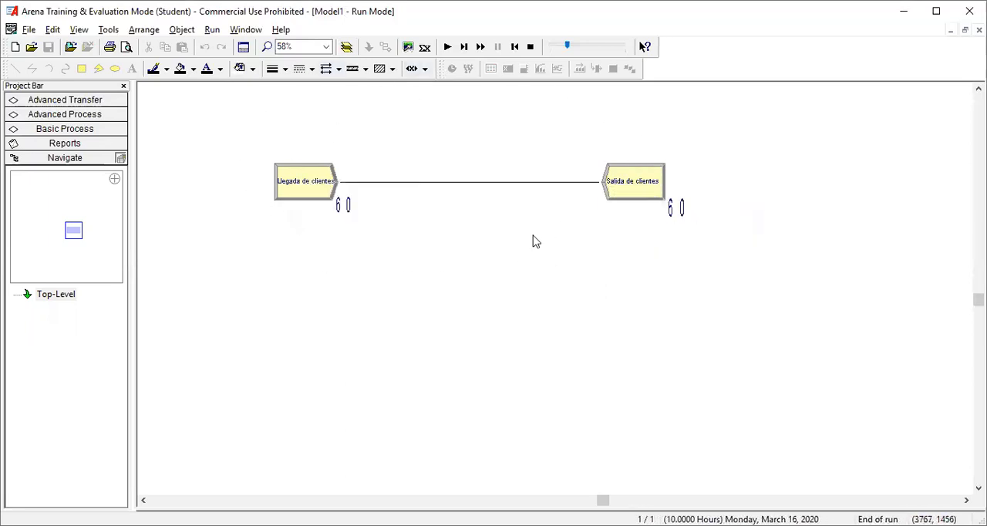
left_click(531, 47)
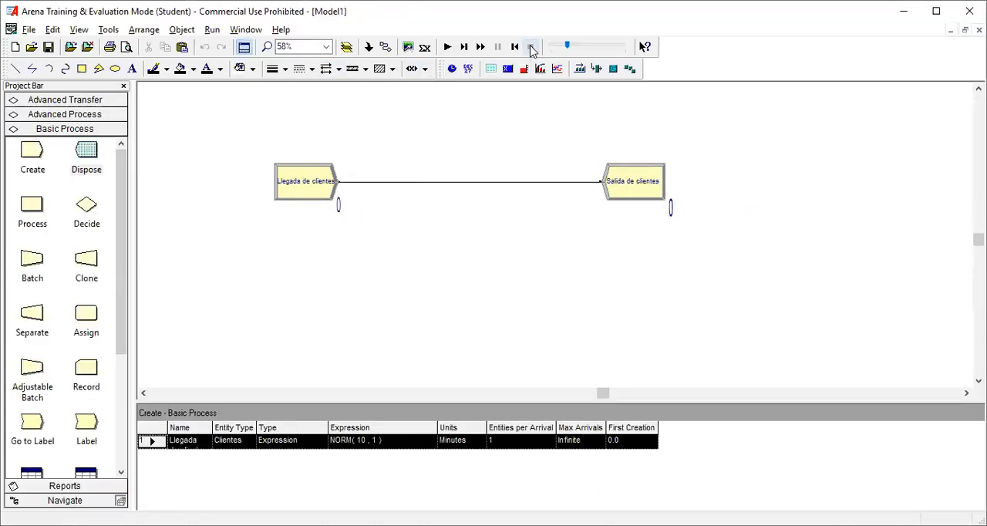
Step: Limit the maximum arrivals of the "Llegada de clientes" module to 40 and accept it
left_click(309, 182)
double_click(309, 182)
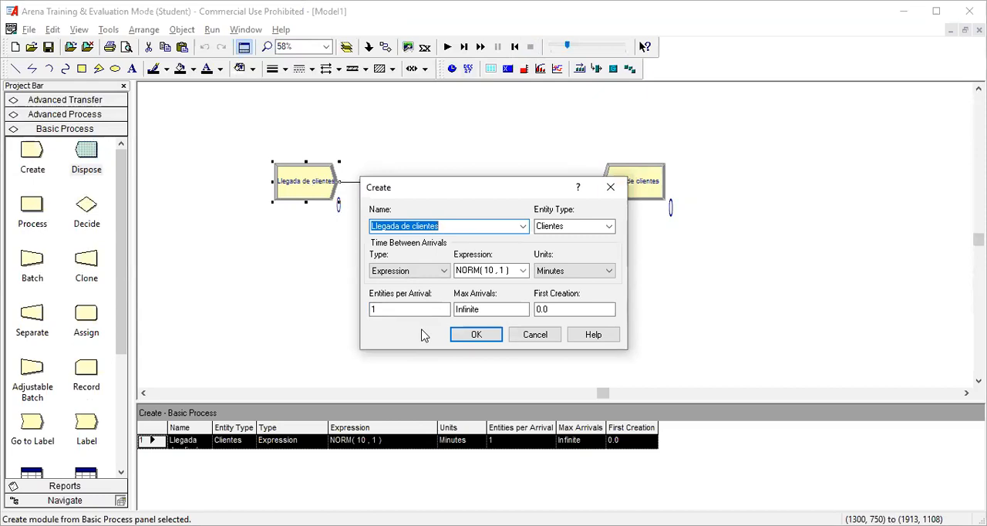
left_click(474, 310)
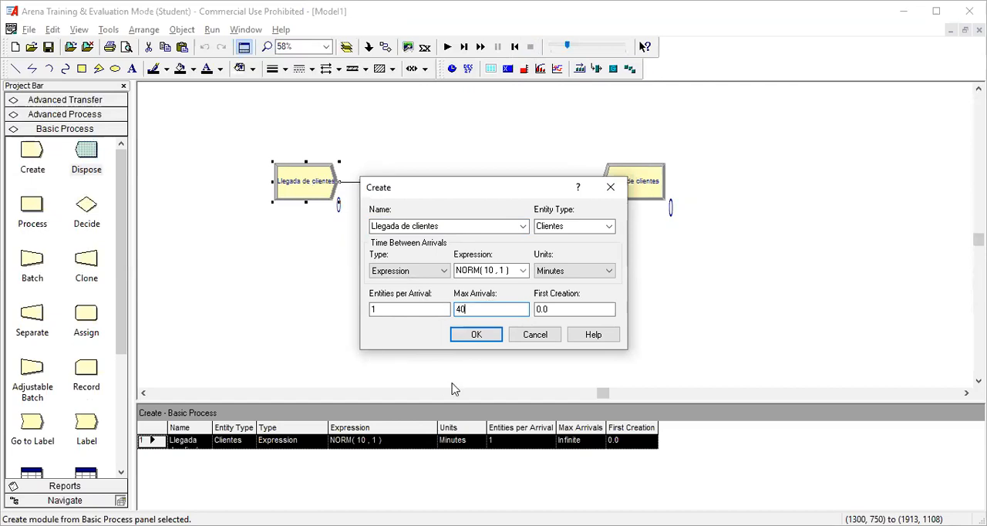
left_click(490, 340)
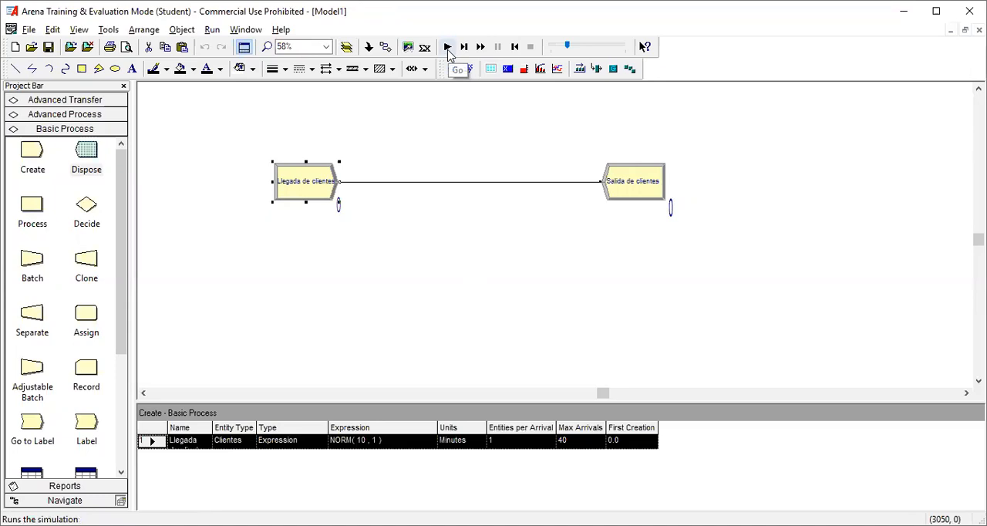
Step: Run the simulation to completion with the 40-arrival limit, decline the results report and end the run
left_click(447, 47)
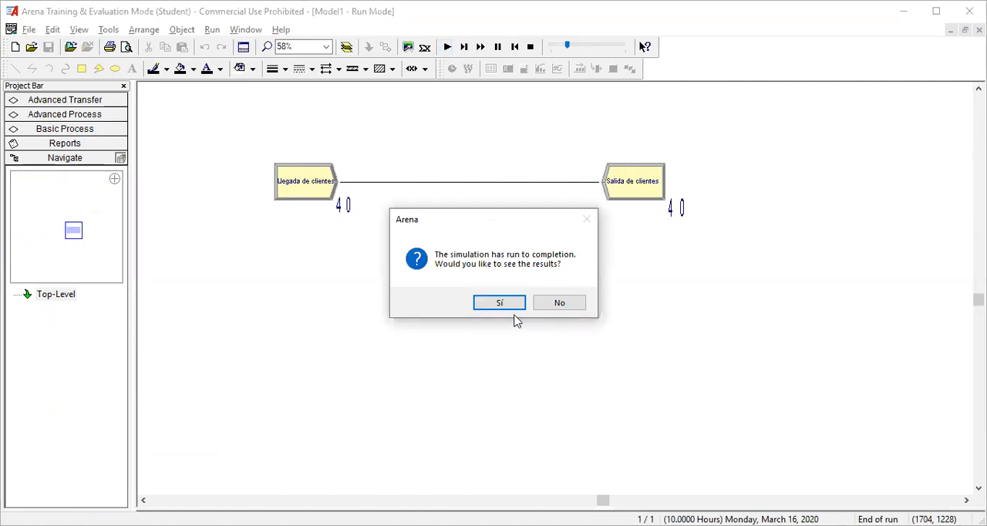
left_click(570, 306)
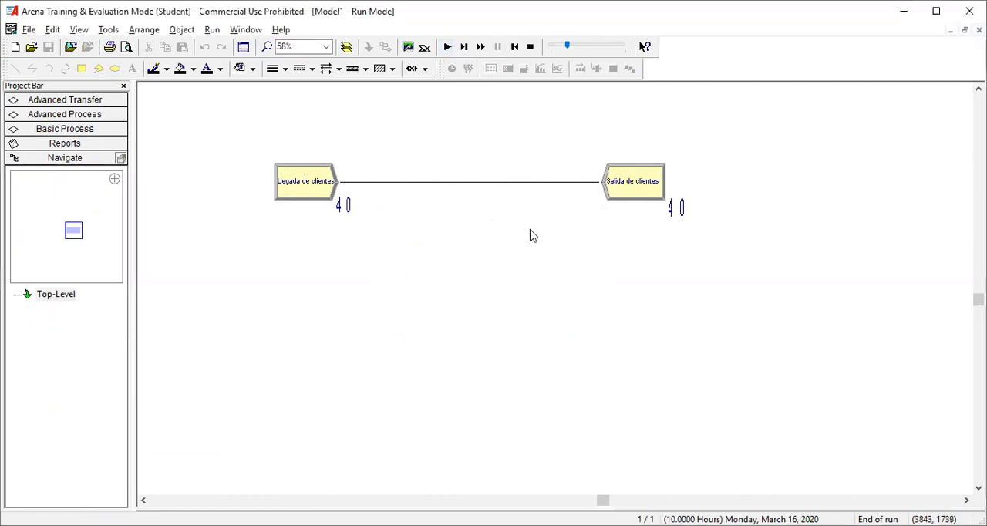
left_click(297, 194)
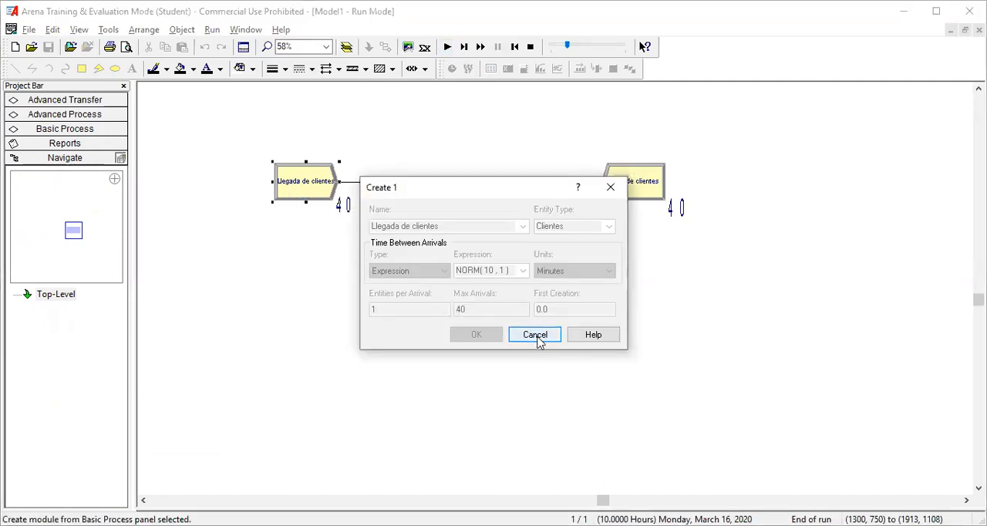
left_click(535, 334)
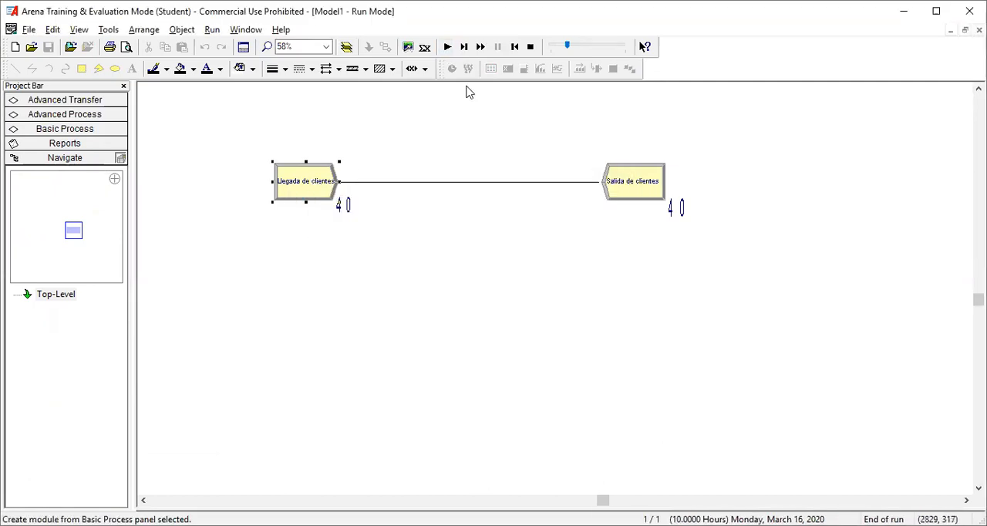
left_click(530, 47)
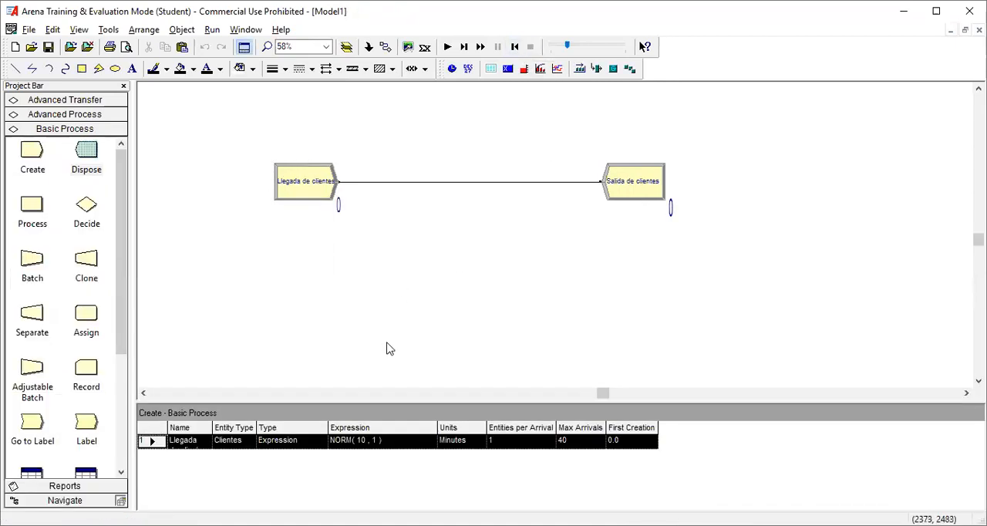
Step: Set the "Llegada de clientes" module to 2 entities per arrival and a maximum of 15 arrivals, and accept it
left_click(299, 185)
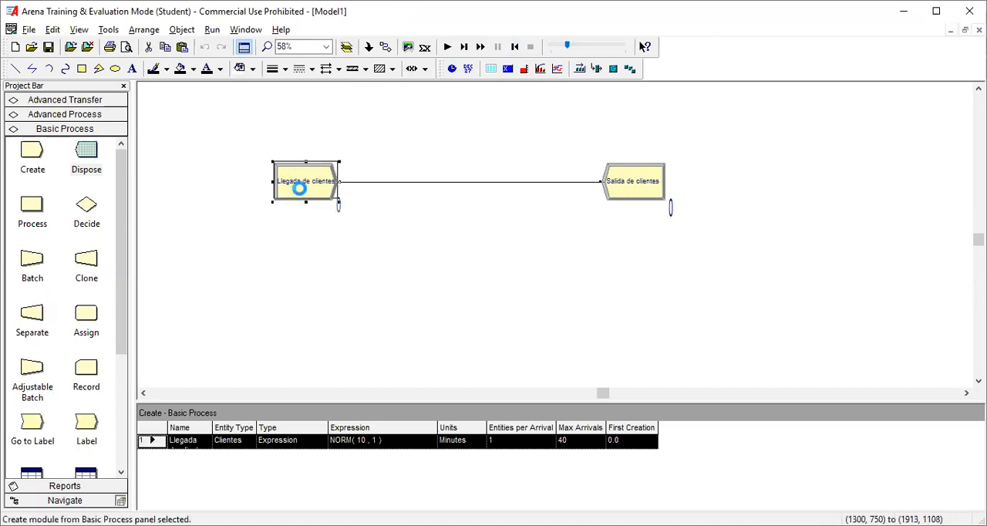
double_click(300, 187)
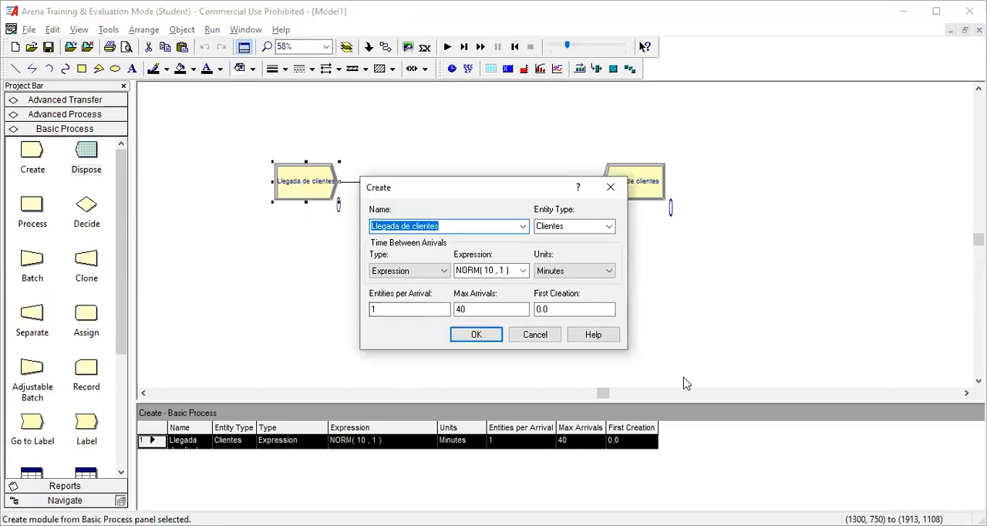
left_click(394, 308)
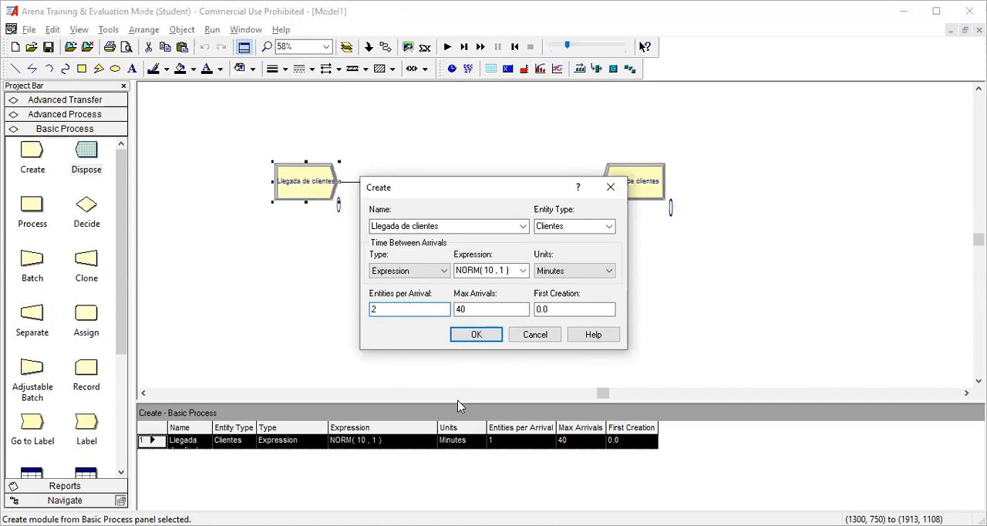
left_click(484, 308)
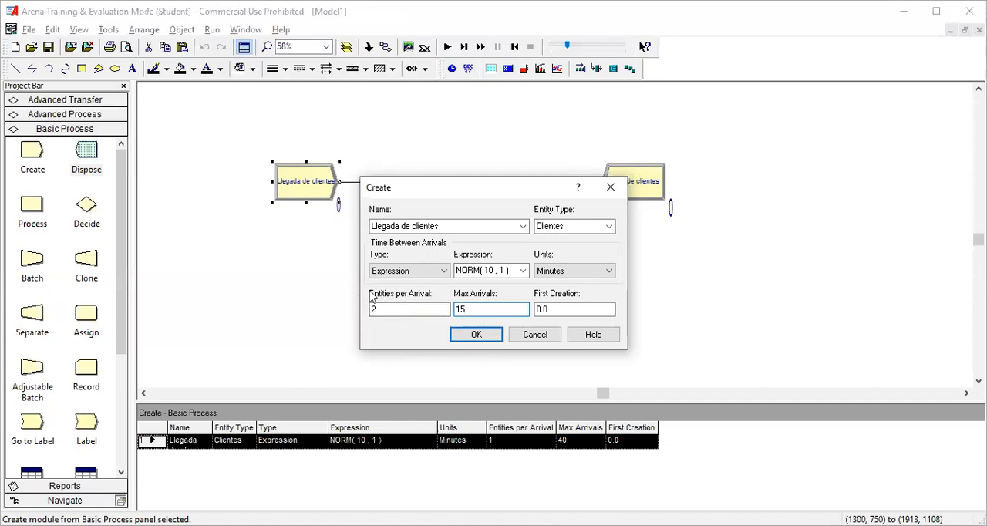
left_click(486, 338)
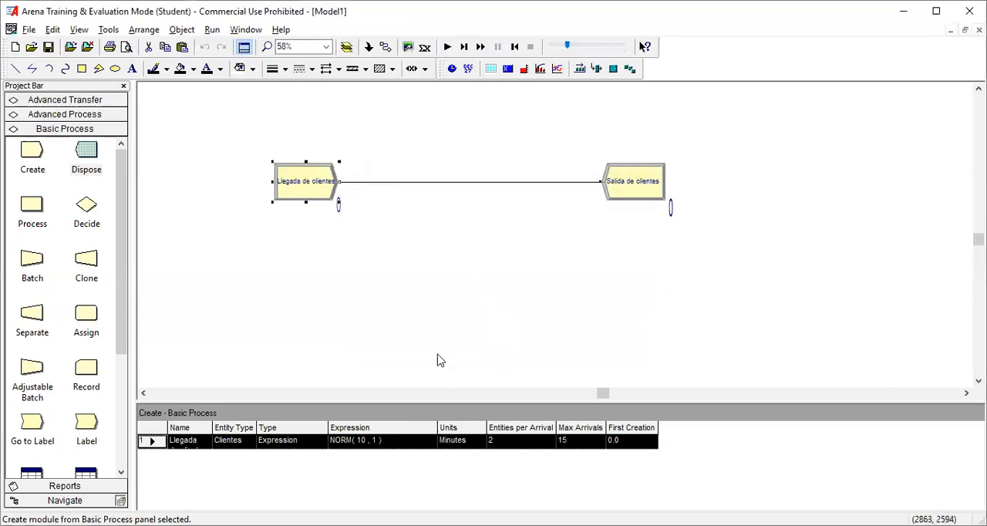
Step: Slow the animation speed factor to 0.002118, run the simulation with paired arrivals to completion, decline the results report and end the run
left_click(564, 49)
left_click_drag(563, 51, 556, 56)
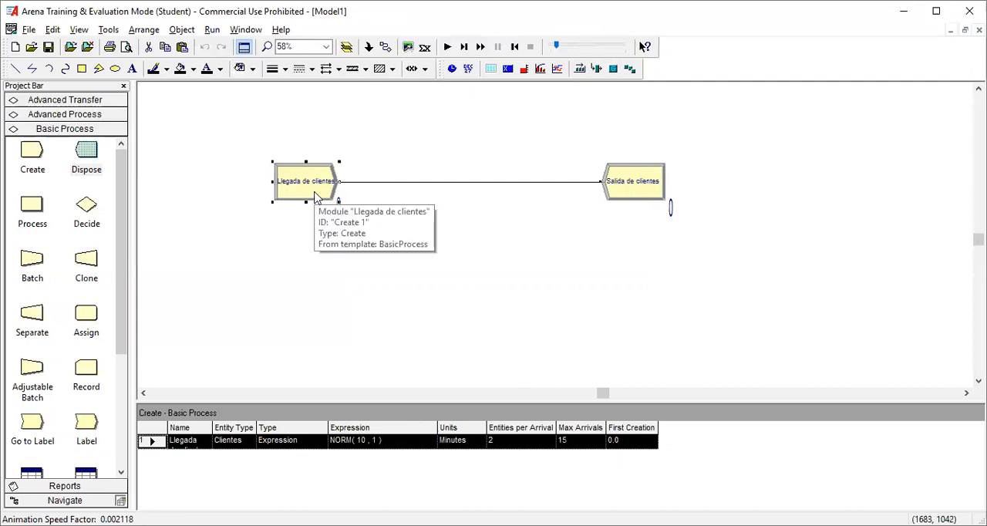
left_click(447, 48)
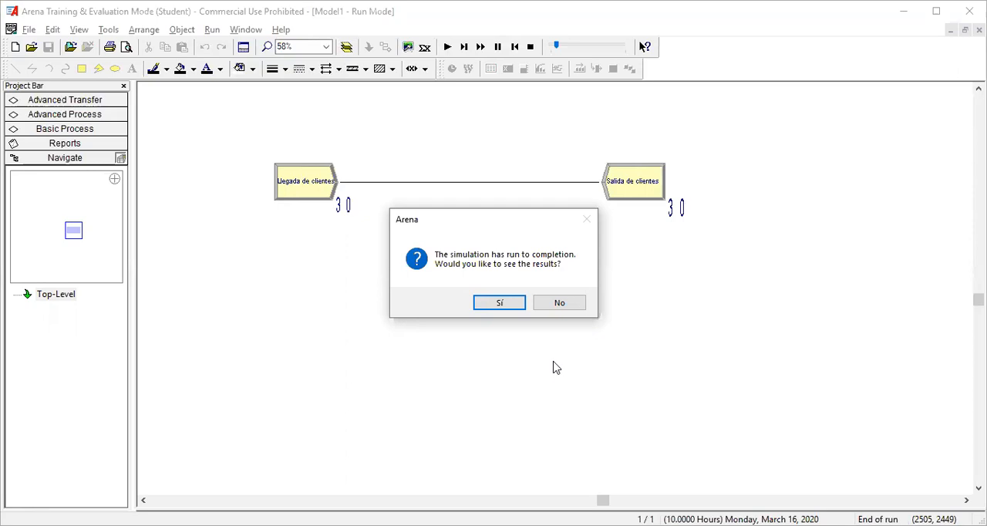
left_click(577, 303)
left_click(319, 194)
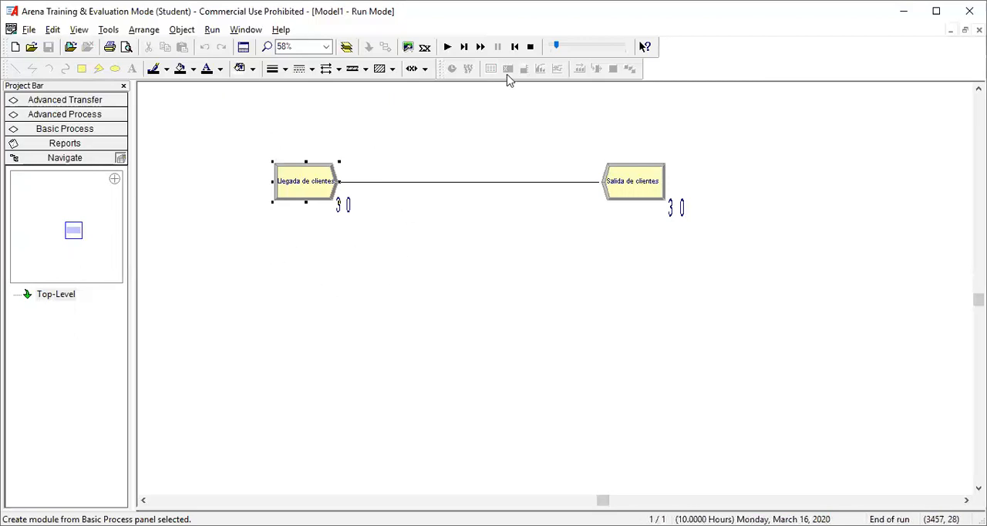
left_click(530, 49)
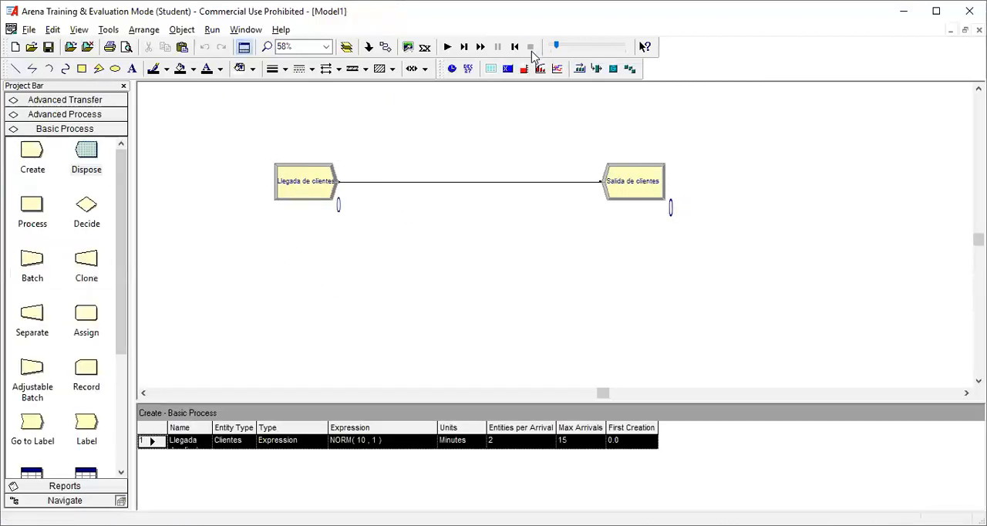
Step: Open the settings of the "Llegada de clientes" module to review its arrival parameters
left_click(312, 192)
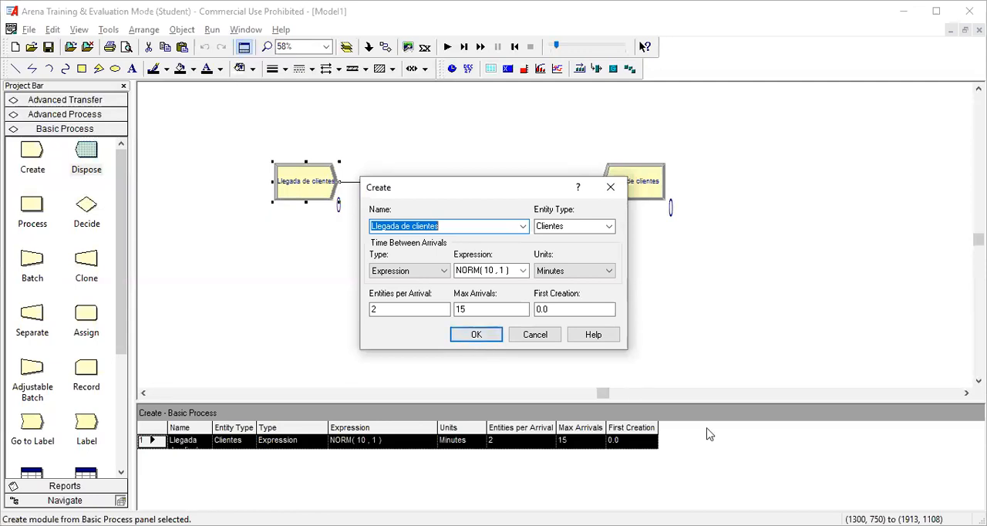
key("alt+Tab")
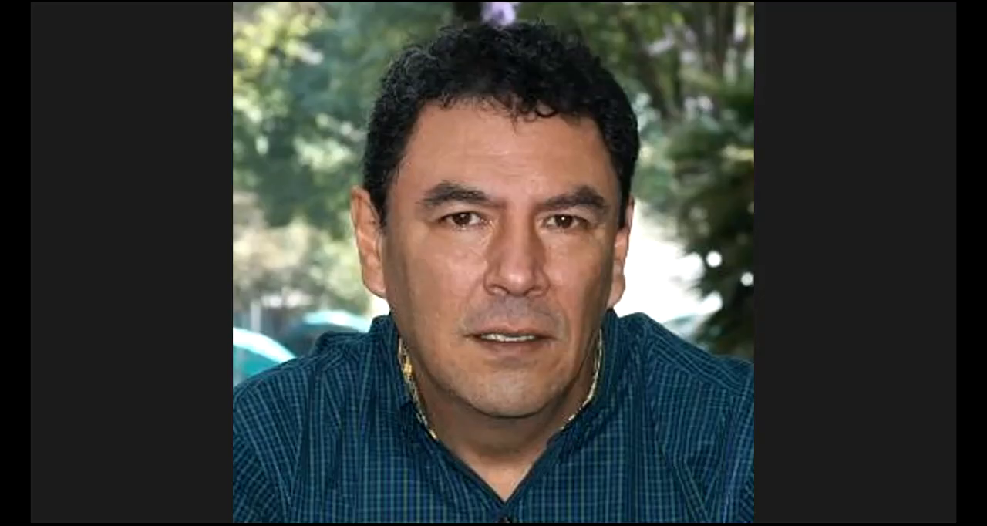